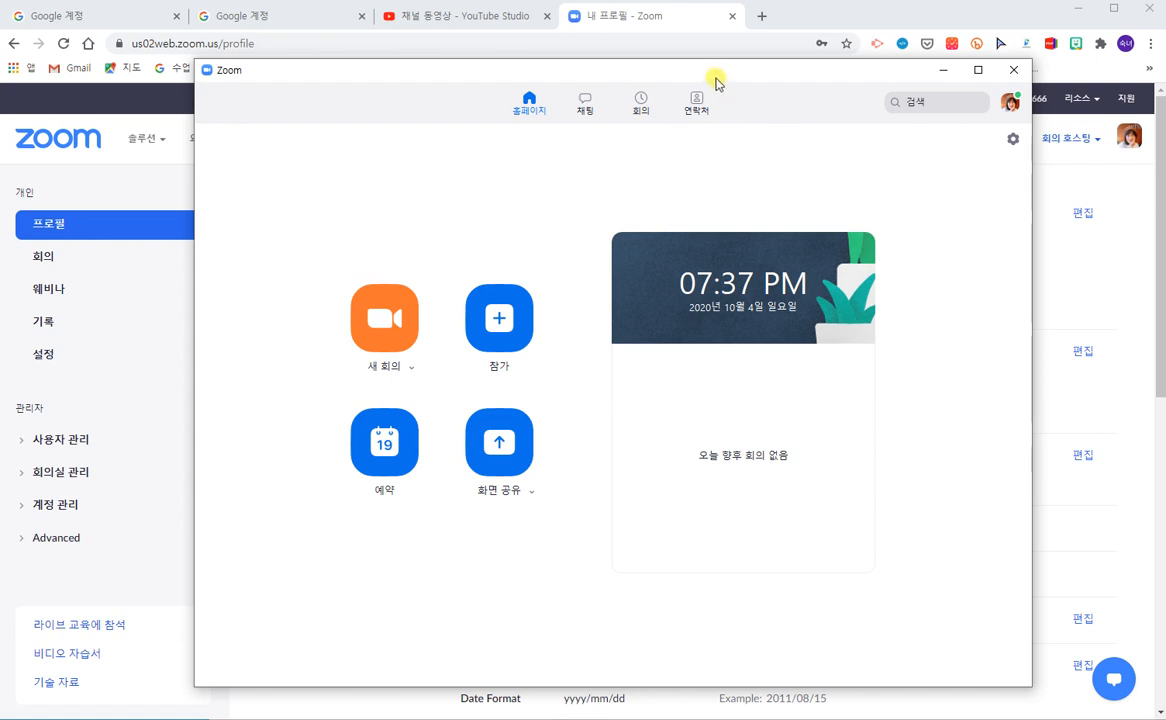
pyautogui.moveTo(712, 75); pyautogui.dragTo(700, 90)
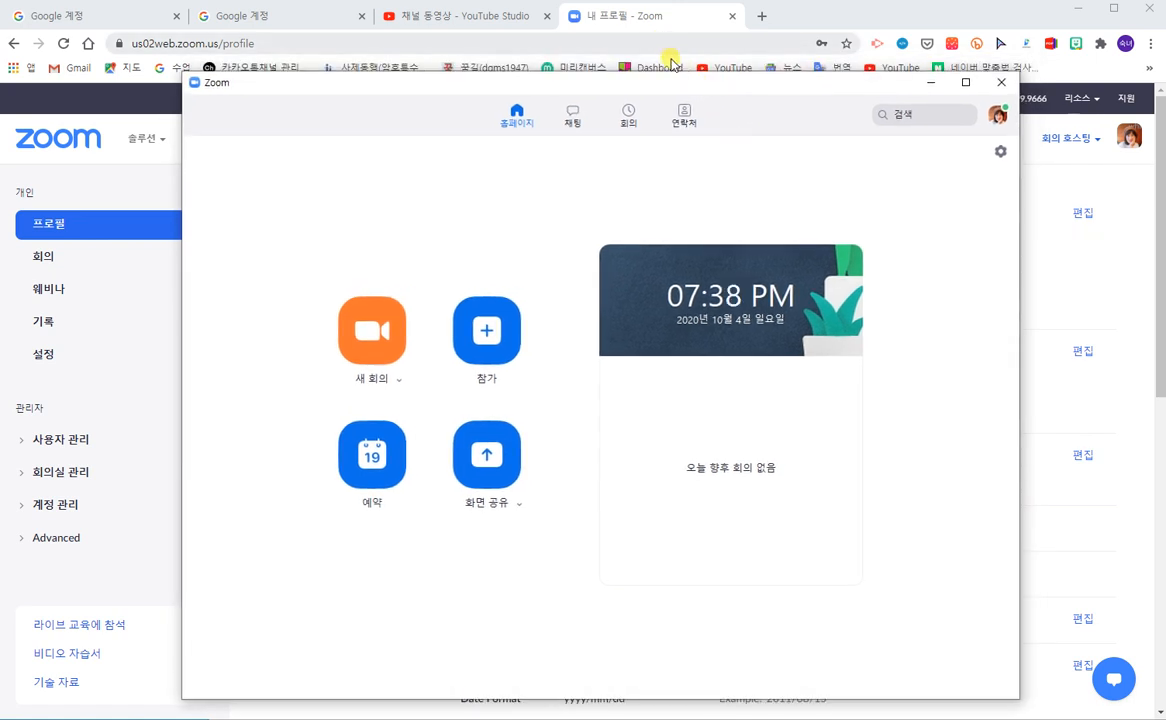
pyautogui.moveTo(685, 86); pyautogui.dragTo(690, 70)
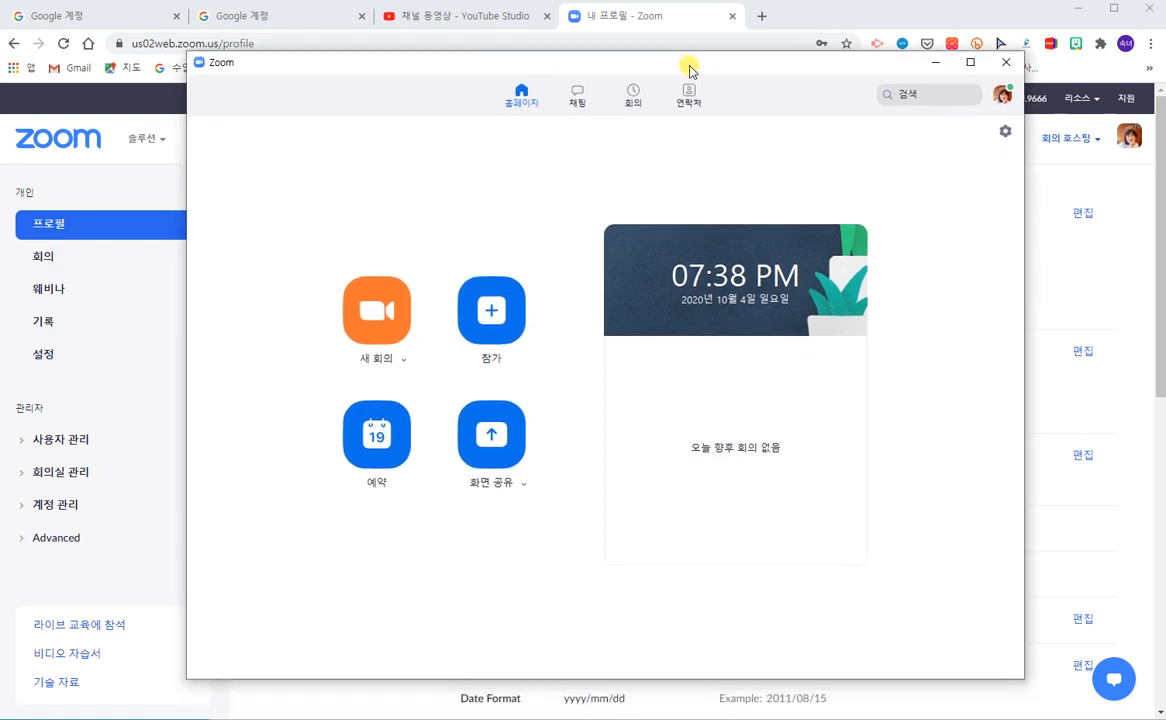
pyautogui.moveTo(690, 70); pyautogui.dragTo(683, 59)
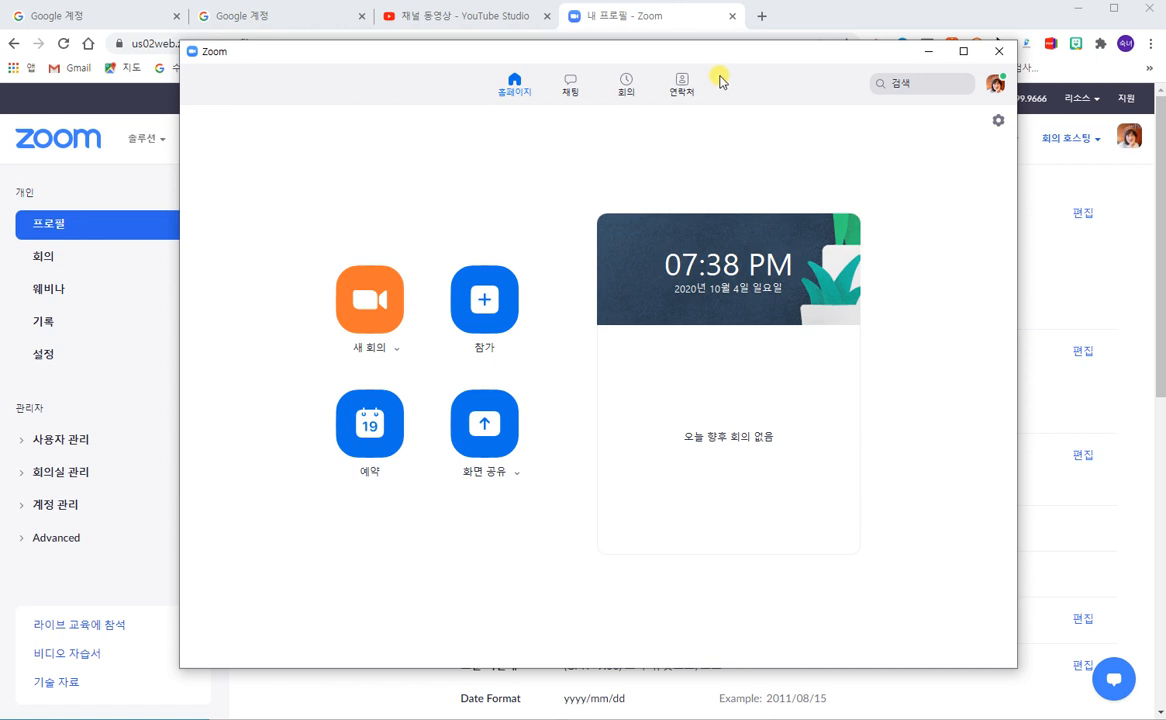
pyautogui.moveTo(715, 62); pyautogui.dragTo(681, 49)
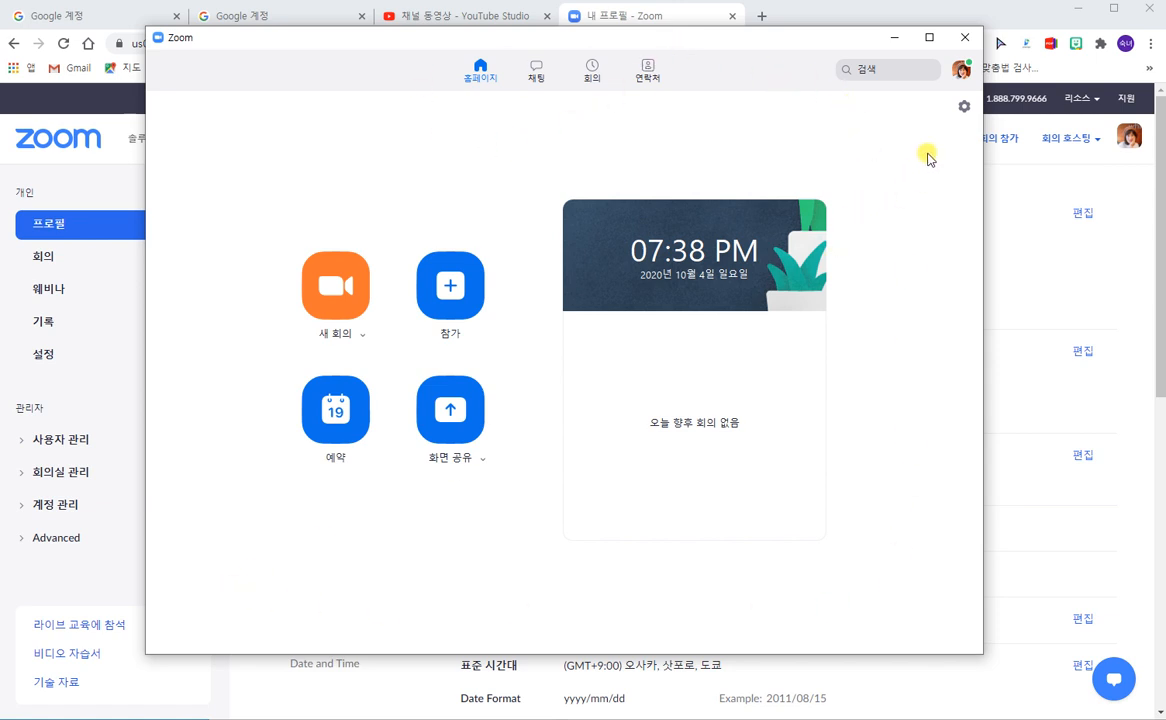
# Open the full web settings page from the Zoom client's general settings, then close the settings dialog and minimize the client.
pyautogui.click(964, 106)
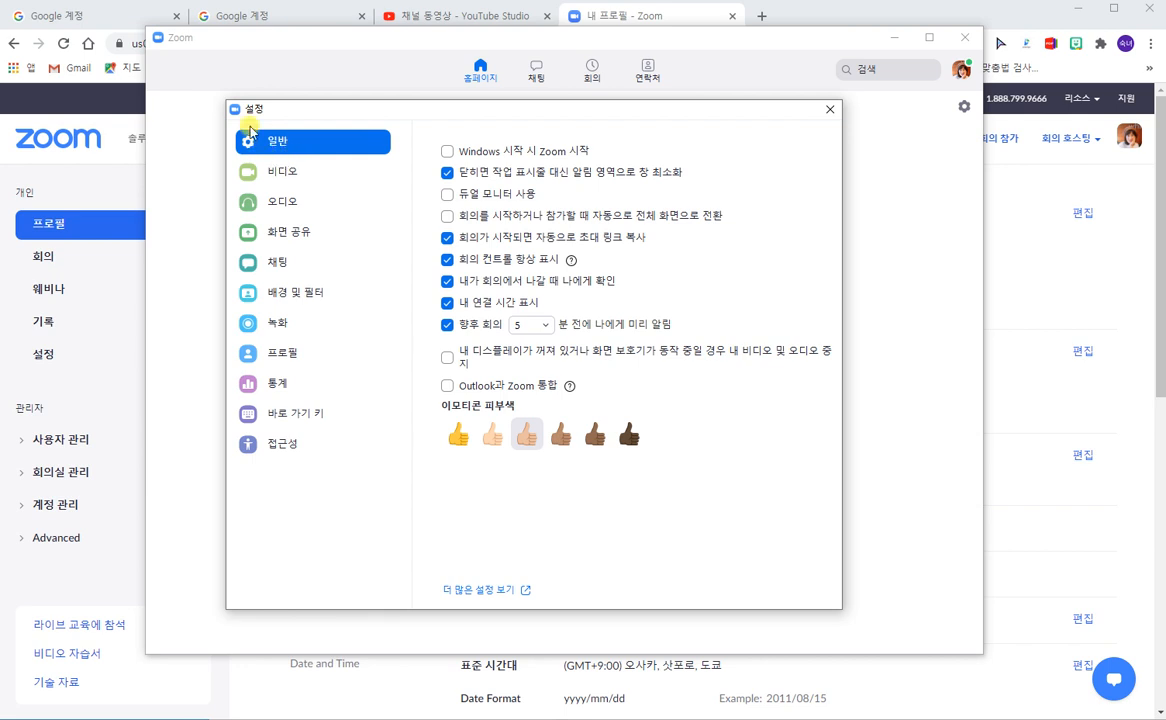
pyautogui.click(487, 591)
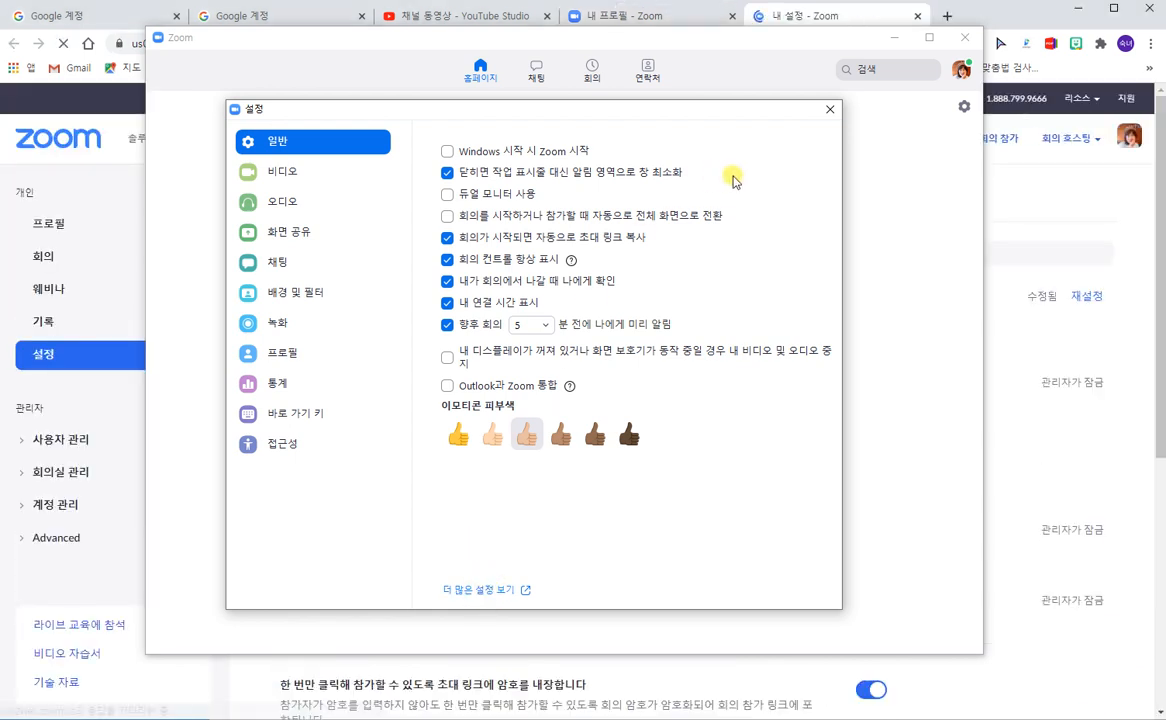
pyautogui.click(829, 112)
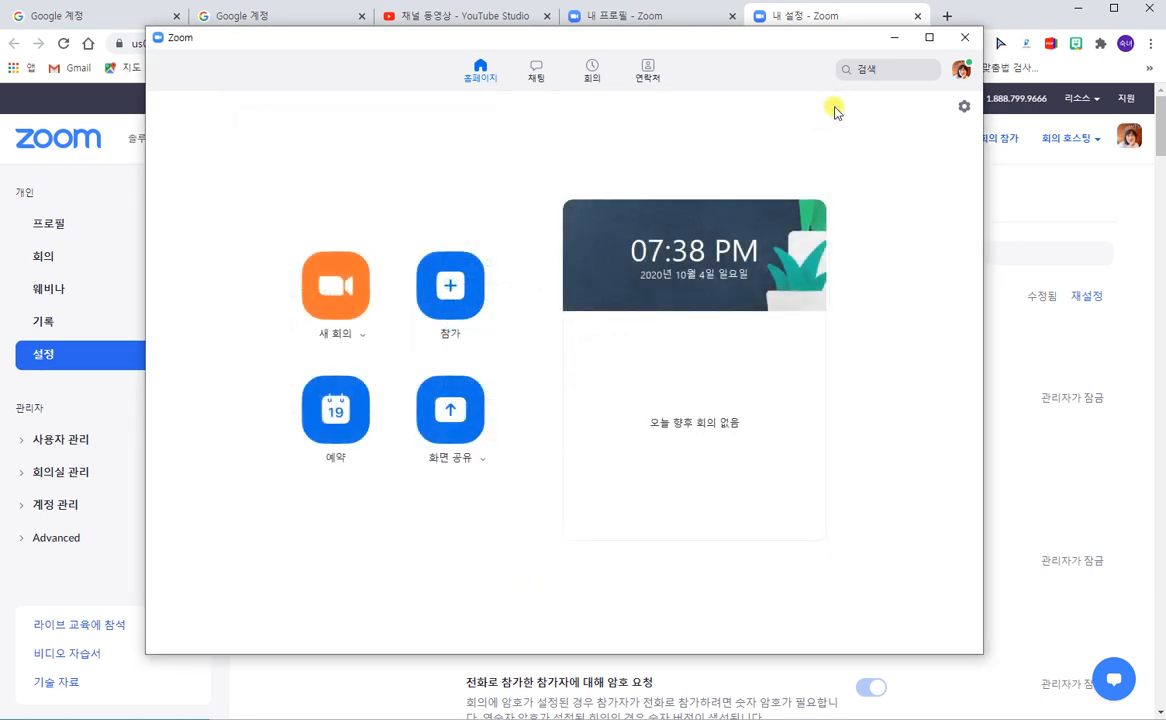
pyautogui.click(896, 40)
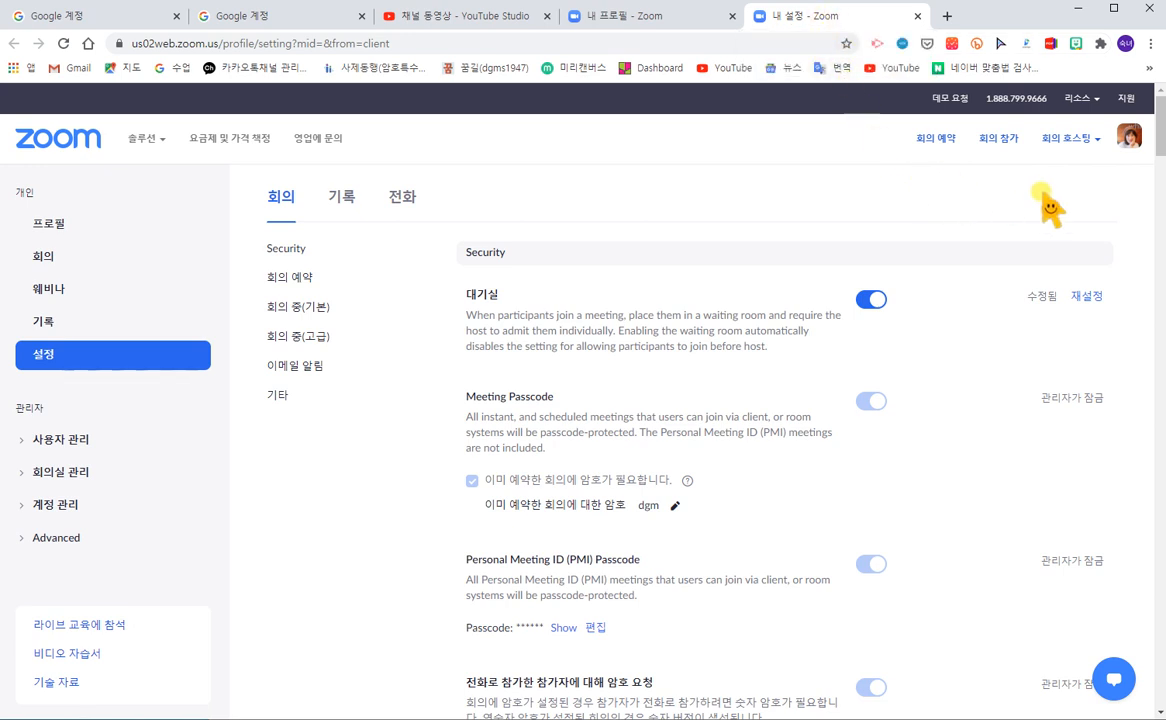
# Check the meeting hosting and account menus on the web portal, then view the profile page.
pyautogui.click(1066, 138)
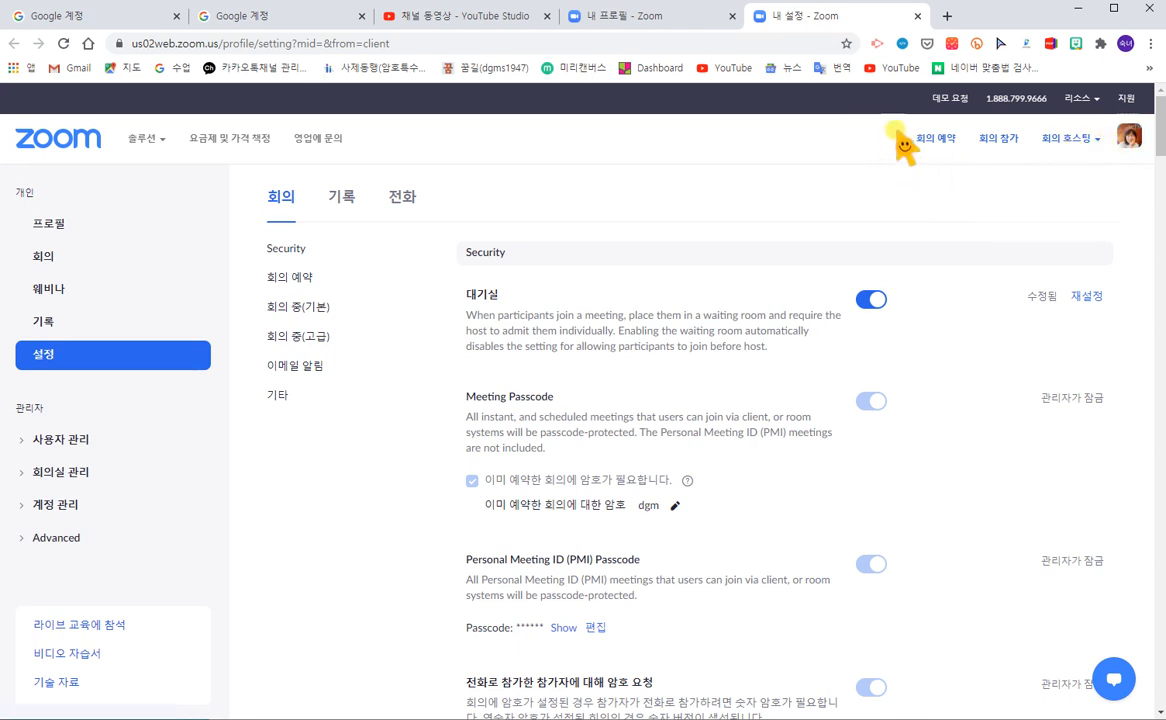
pyautogui.click(1130, 140)
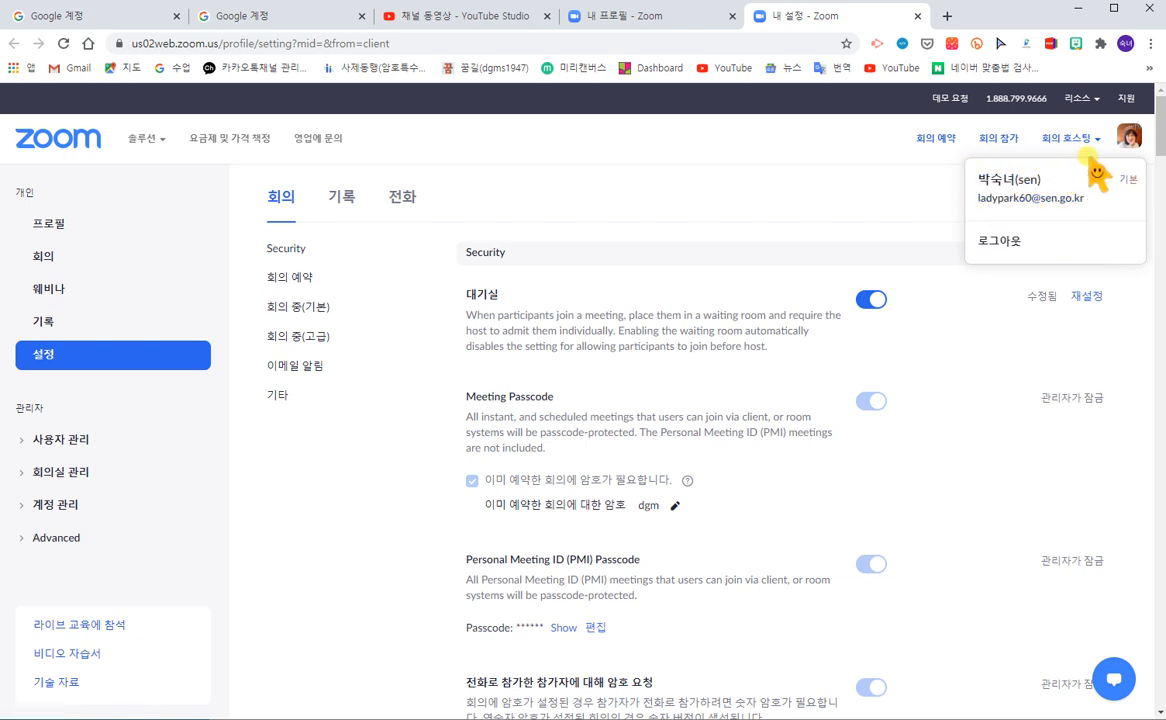
pyautogui.click(48, 226)
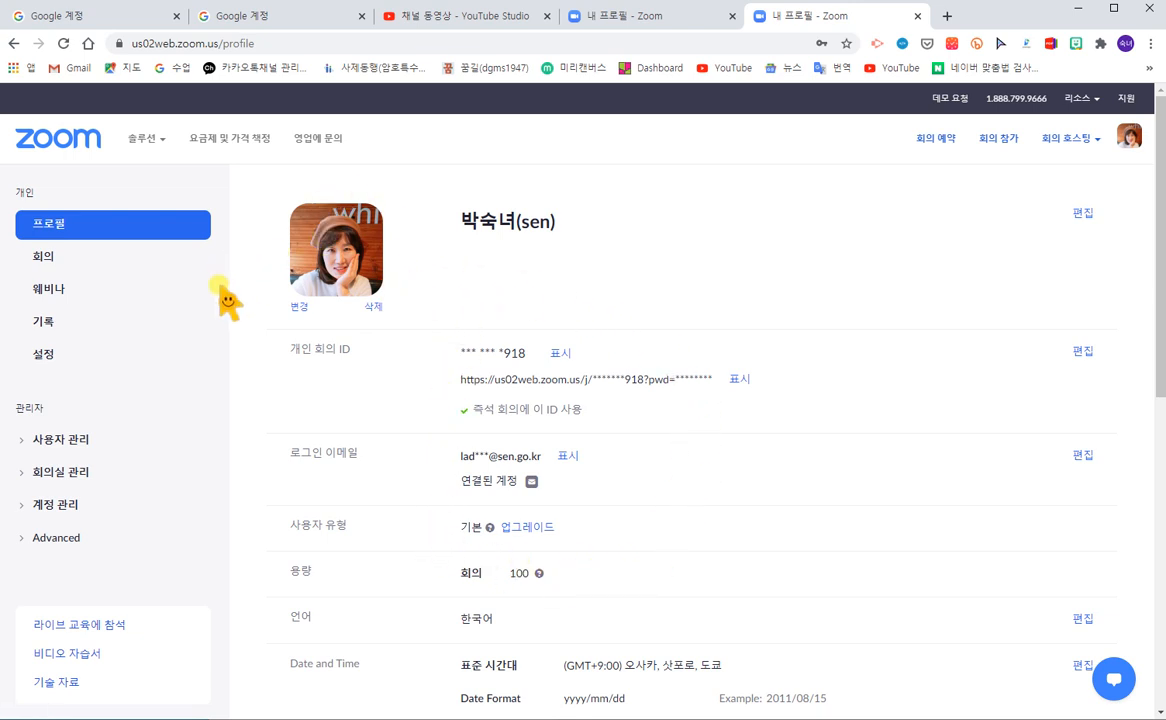
# Look through the upcoming meetings, the previous meetings and the personal meeting room details.
pyautogui.click(55, 255)
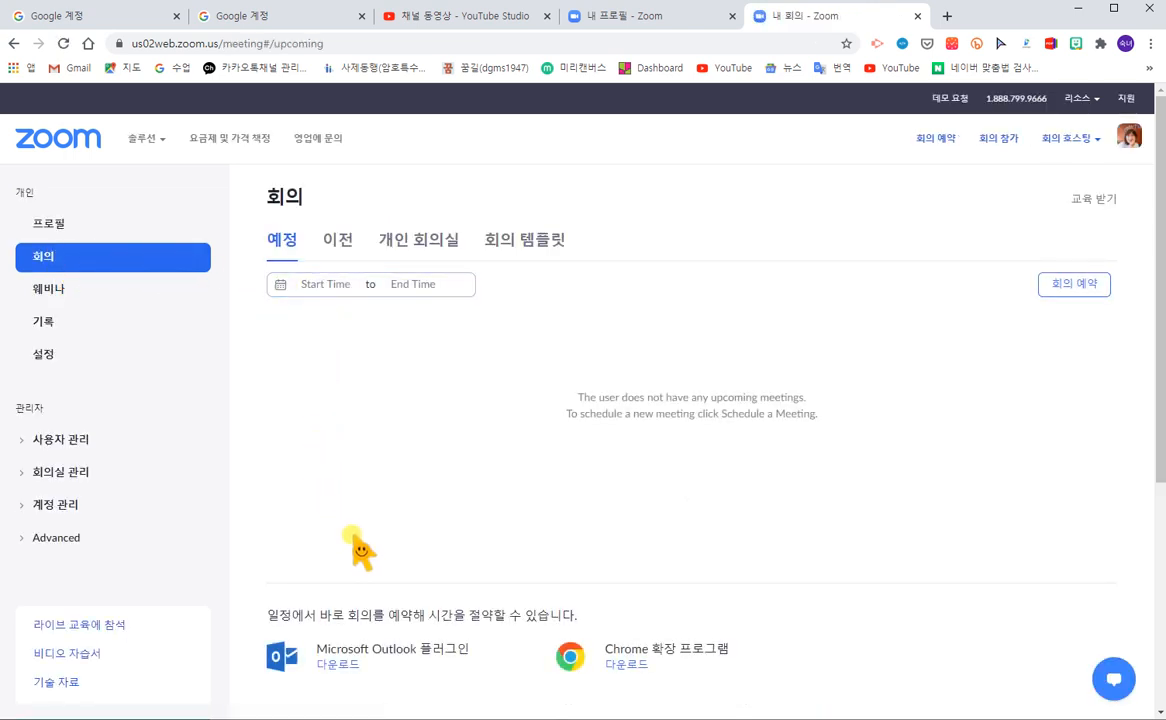
pyautogui.click(336, 236)
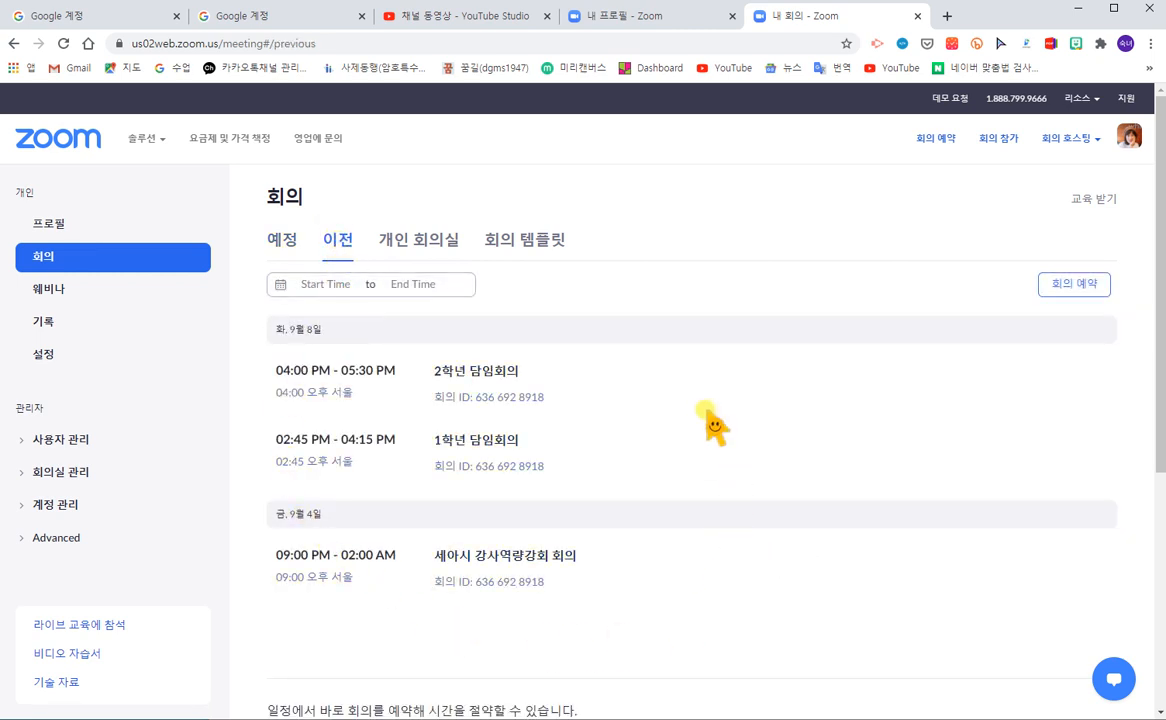
pyautogui.click(420, 252)
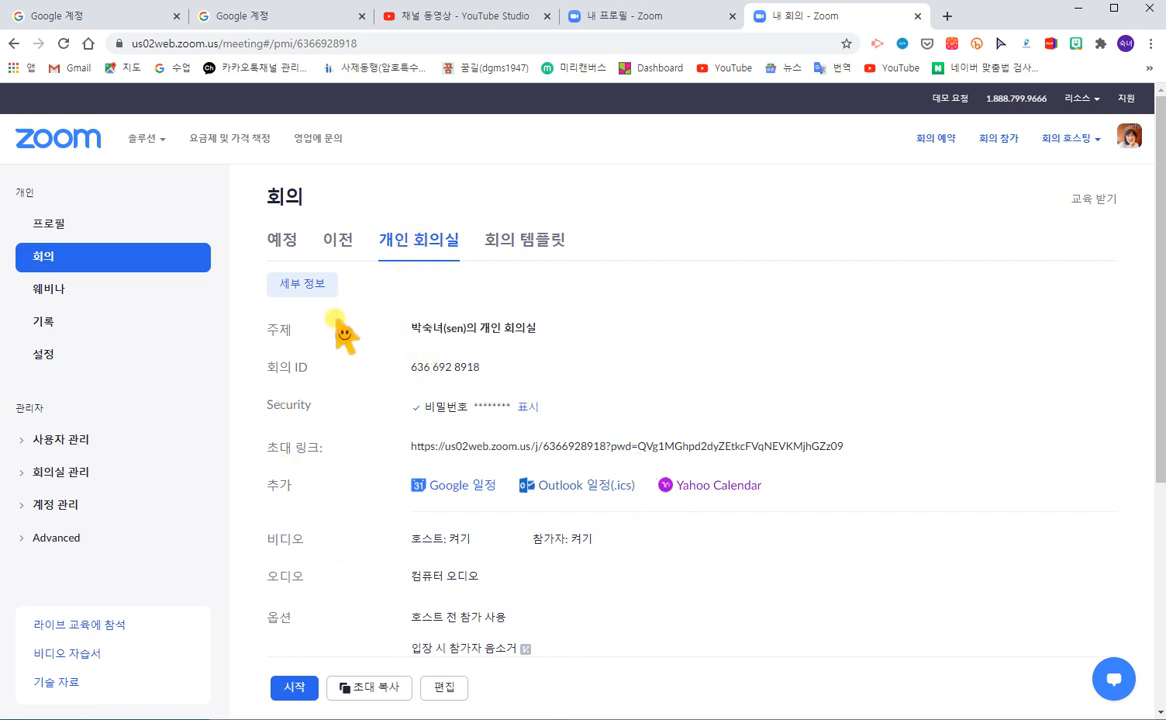
# Review the cloud recording information and look through the list of local recordings.
pyautogui.click(48, 321)
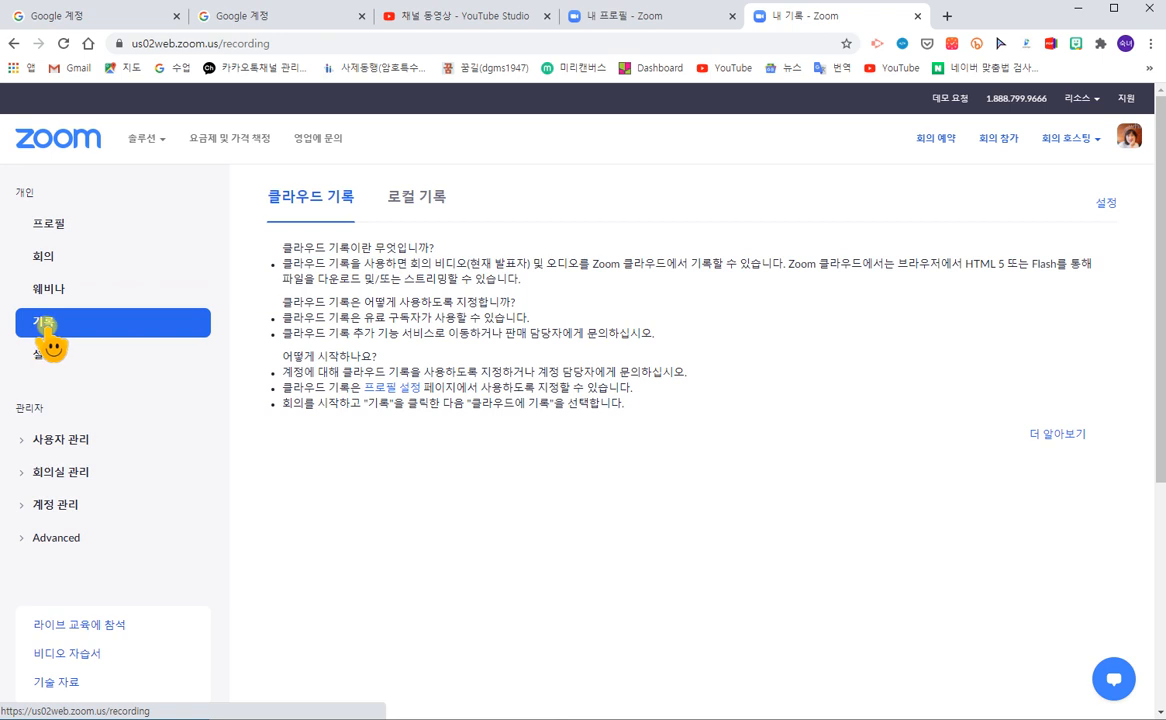
pyautogui.click(424, 192)
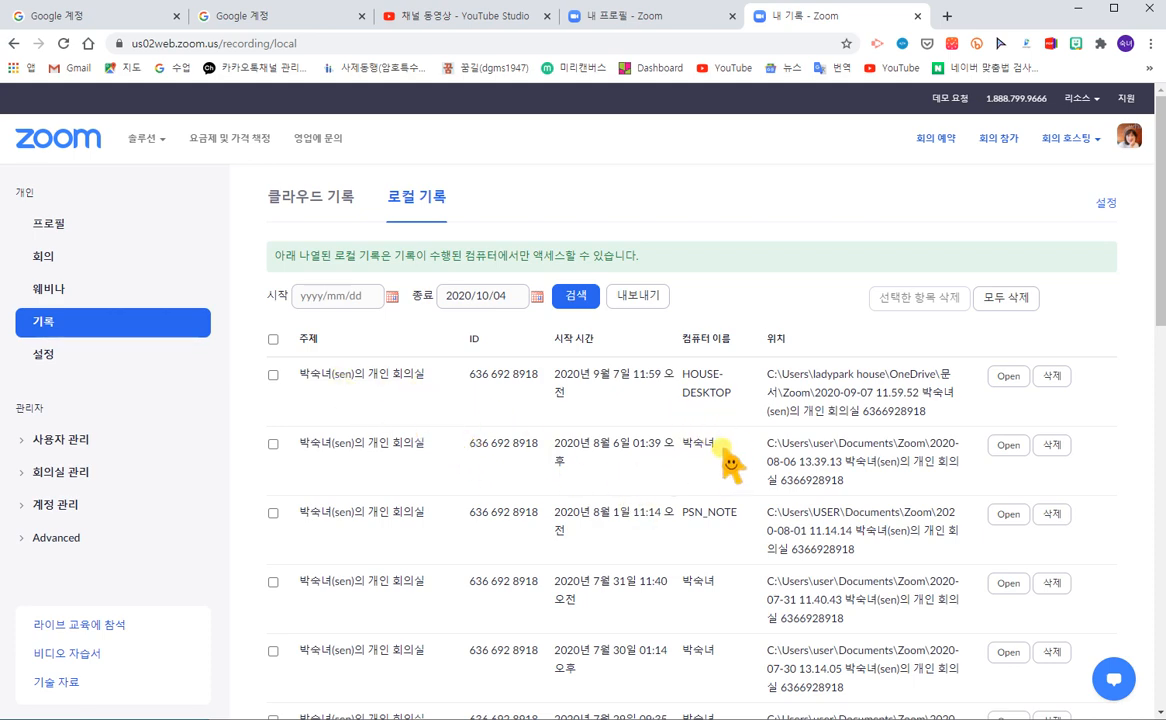
pyautogui.scroll(-4, 730, 578)
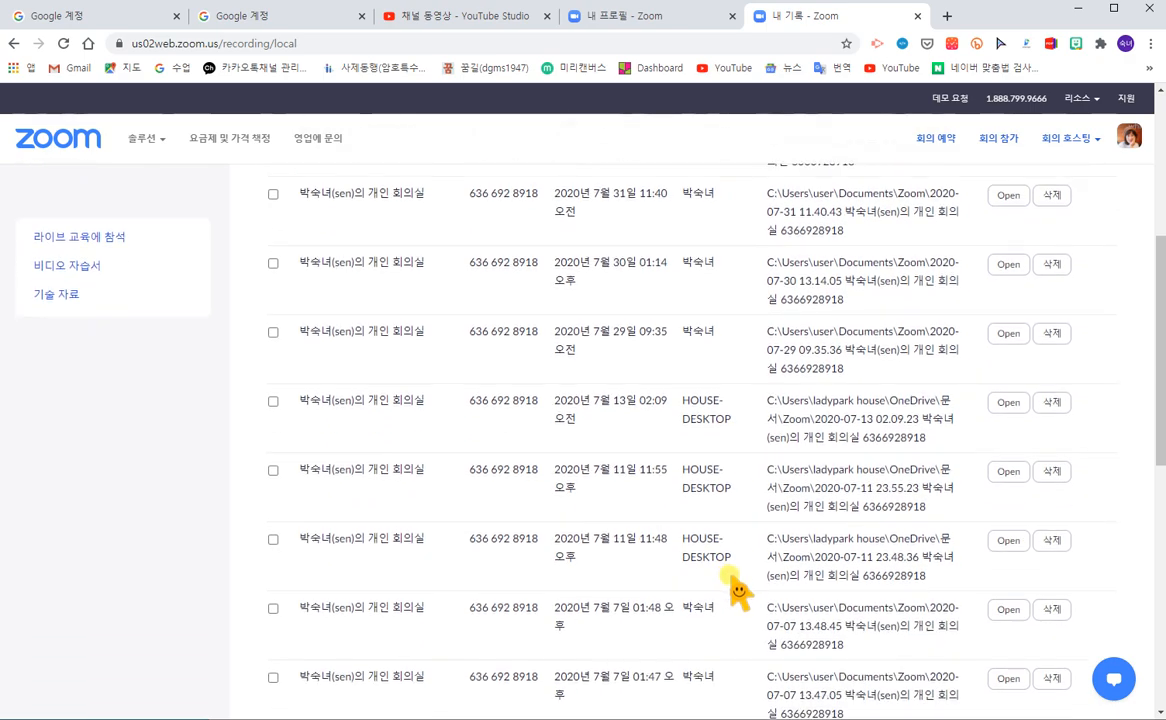
pyautogui.scroll(-3, 736, 590)
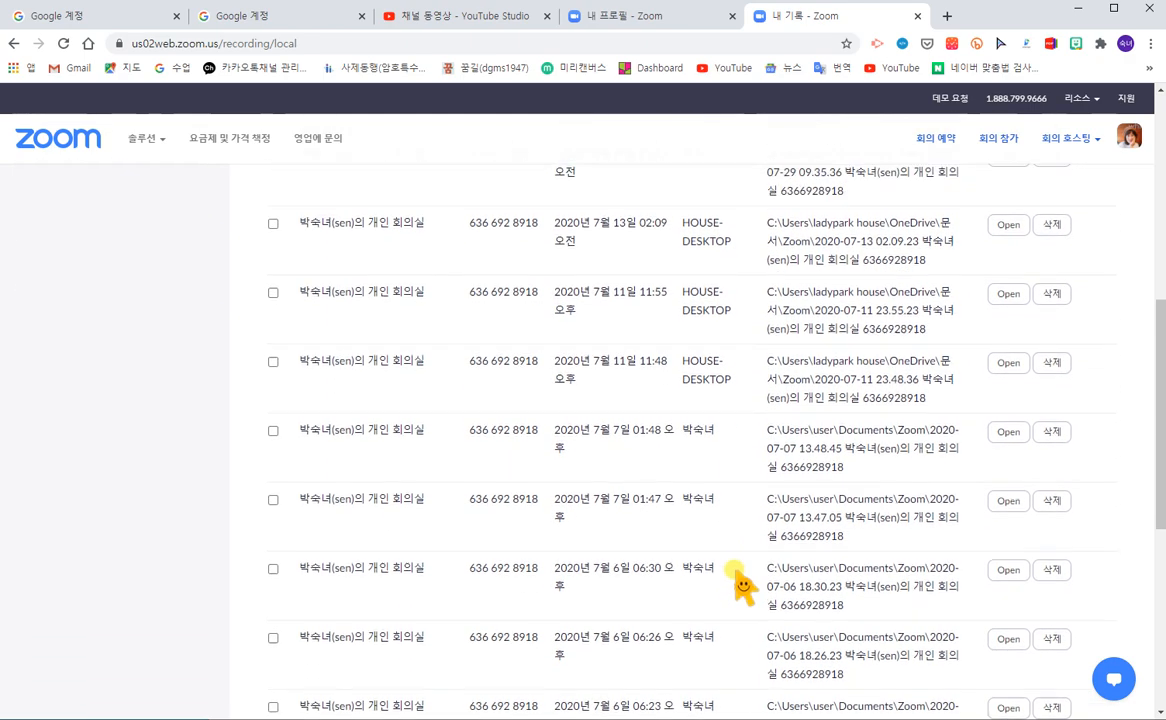
pyautogui.scroll(10, 740, 588)
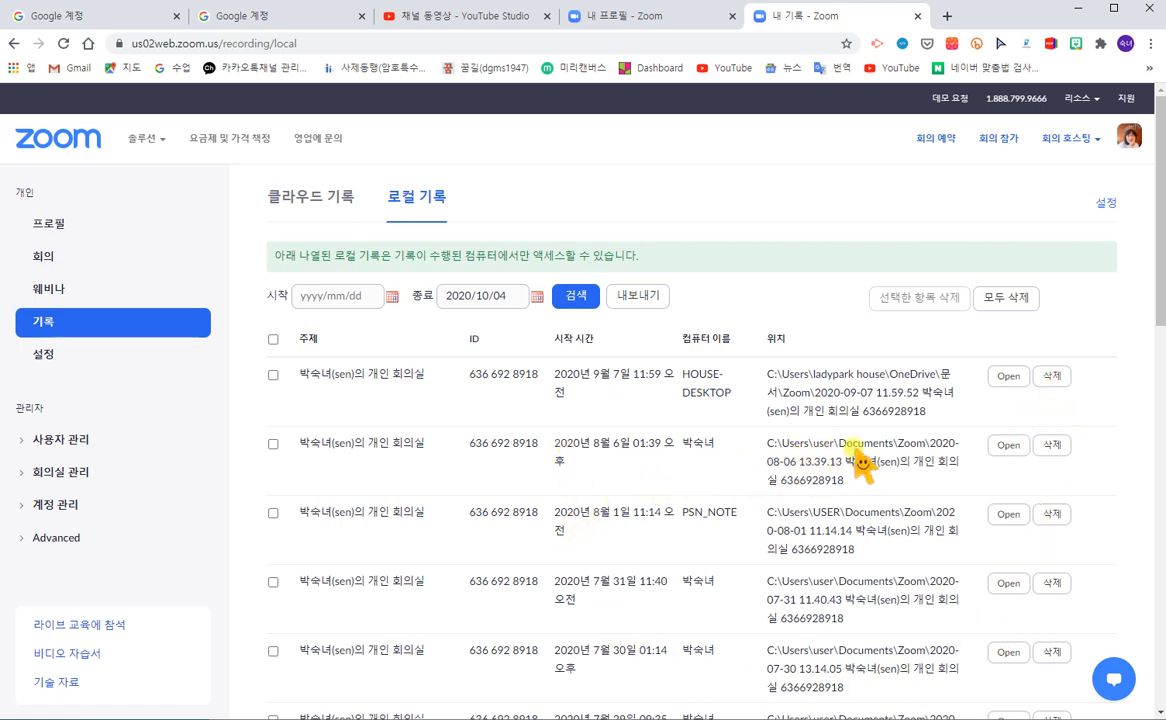
# Open the web portal settings and view the recording (기록) options.
pyautogui.click(42, 354)
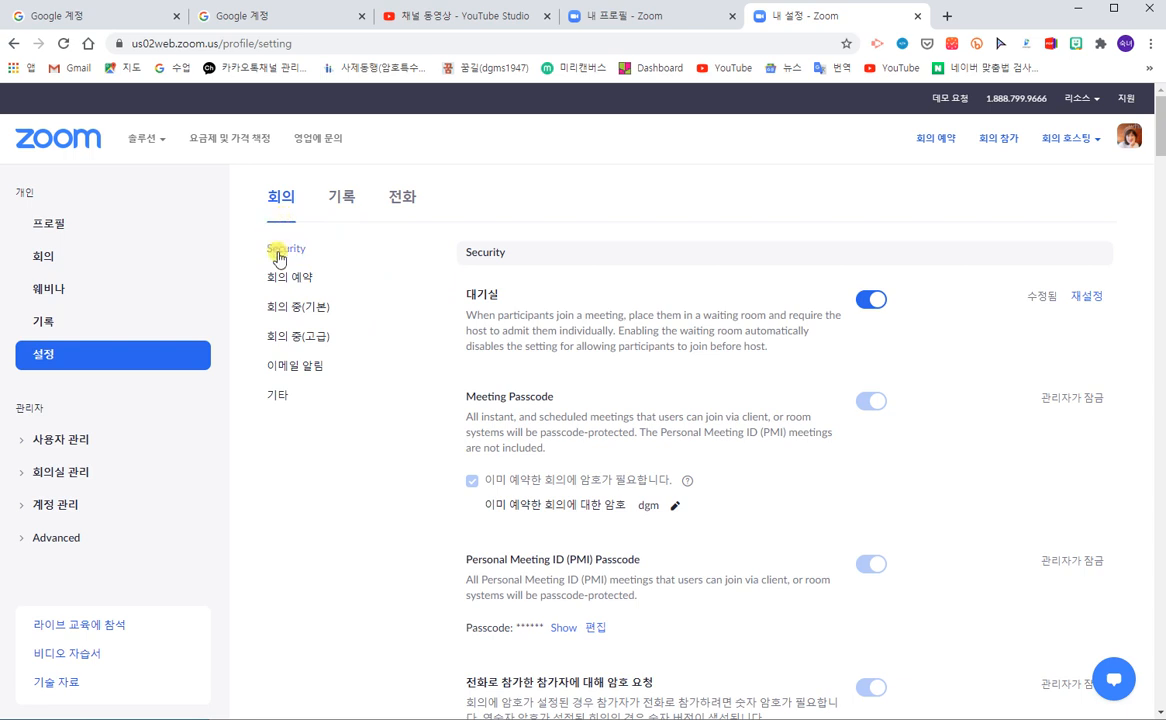
pyautogui.click(340, 203)
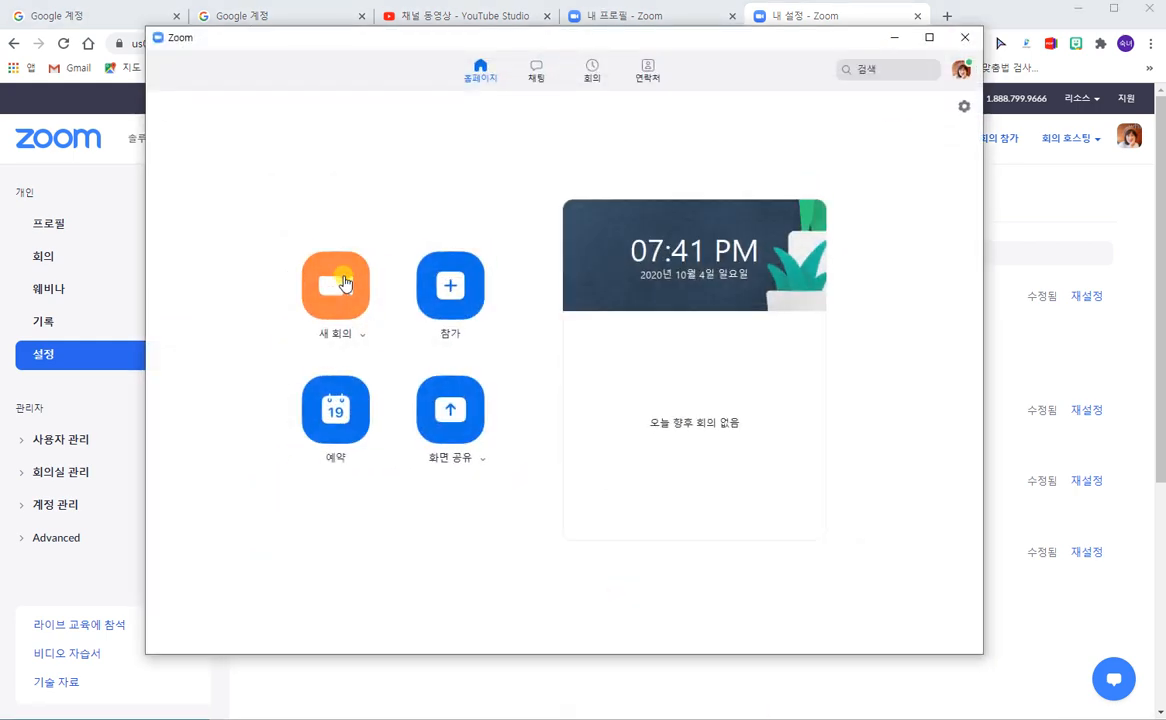
# Start a new meeting from the Zoom client and minimize both the meeting and the client windows.
pyautogui.click(336, 278)
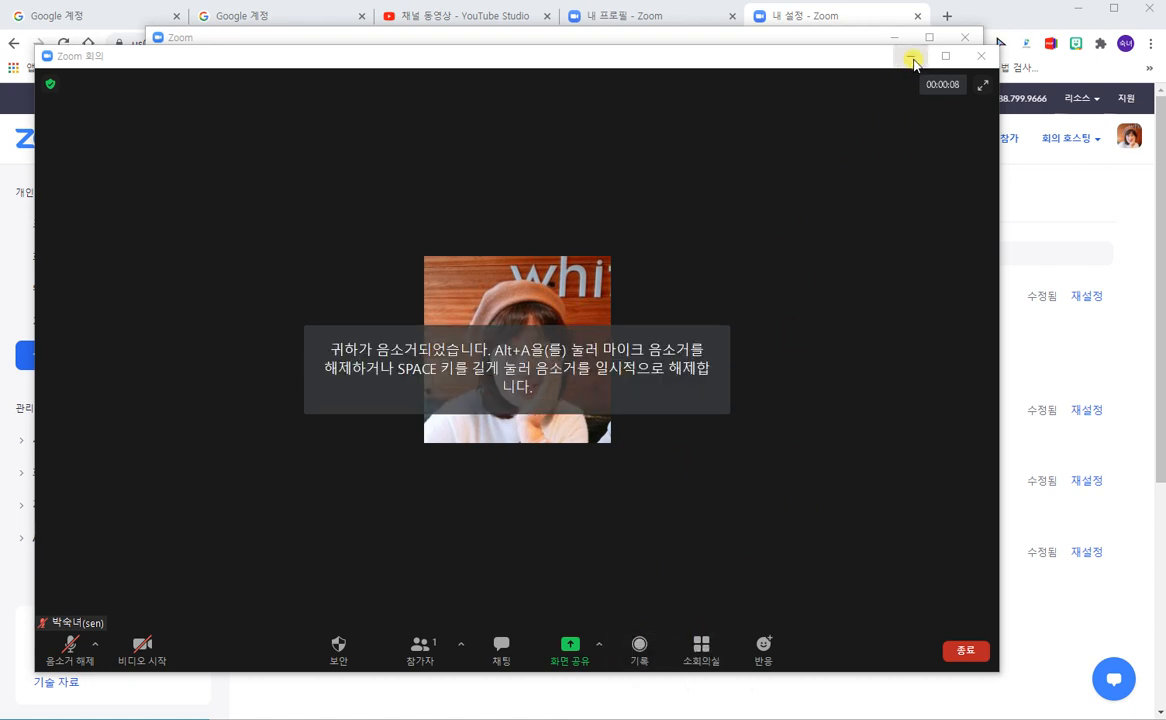
pyautogui.click(913, 58)
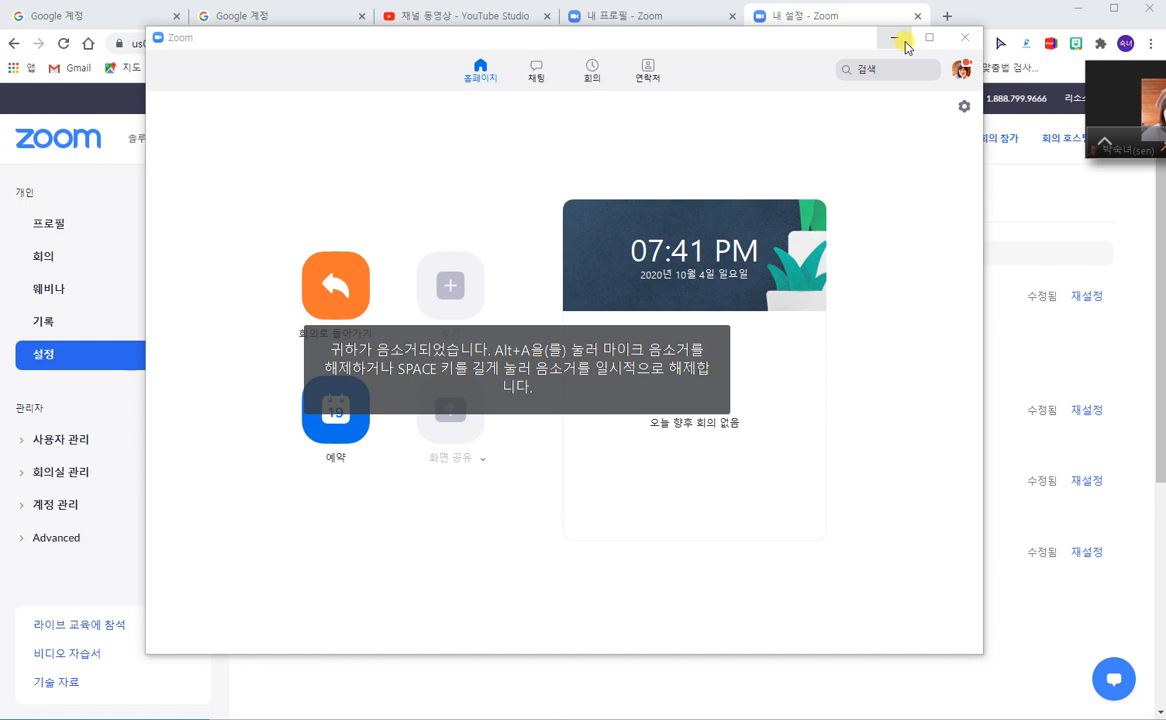
pyautogui.click(895, 39)
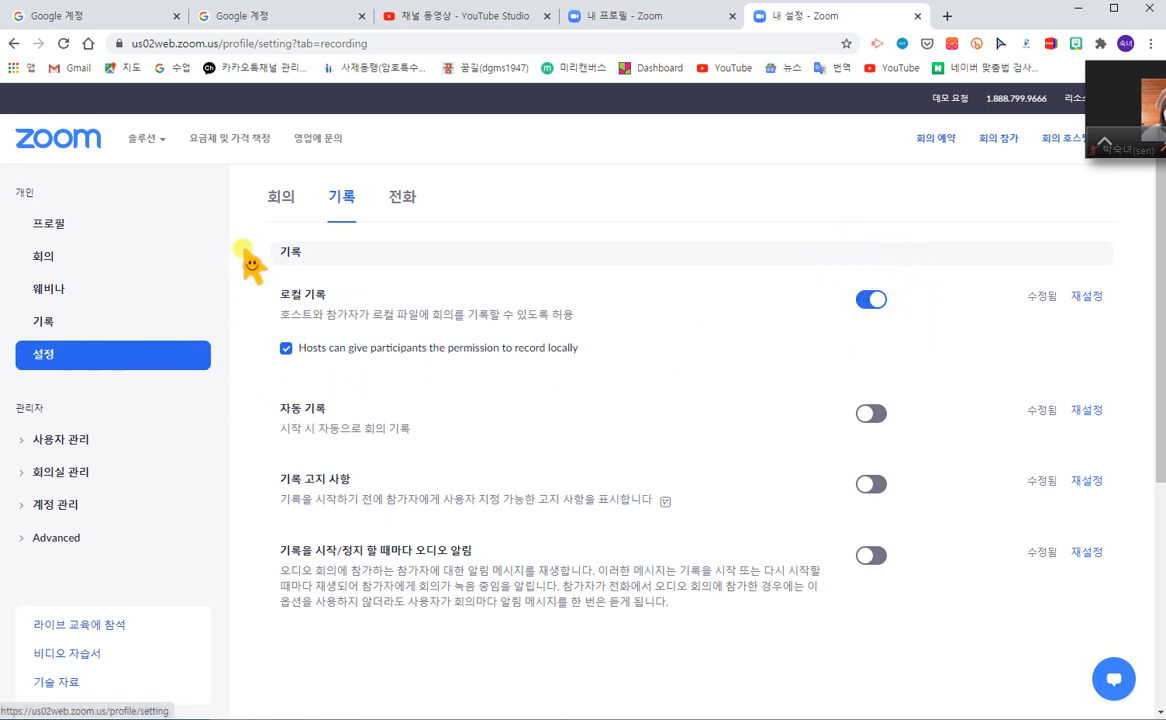
# Review the Security section of the meeting (회의) settings and reveal the Personal Meeting ID passcode.
pyautogui.click(281, 197)
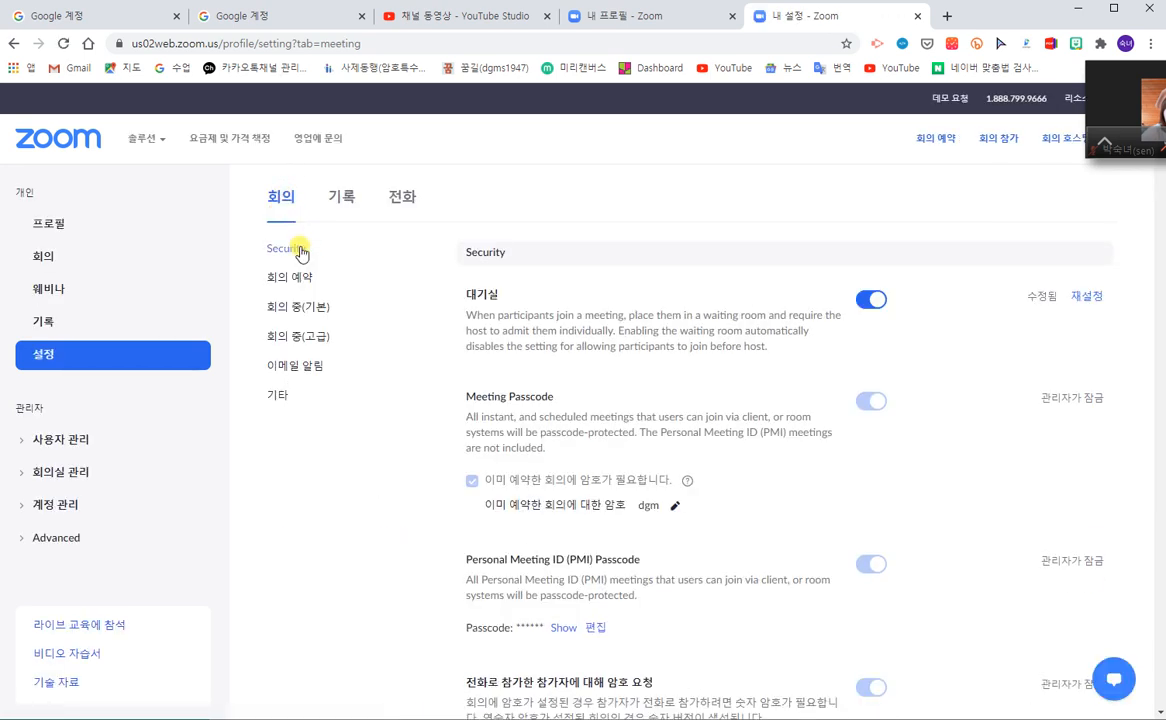
pyautogui.scroll(-1, 752, 368)
pyautogui.scroll(-10, 760, 400)
pyautogui.scroll(6, 770, 470)
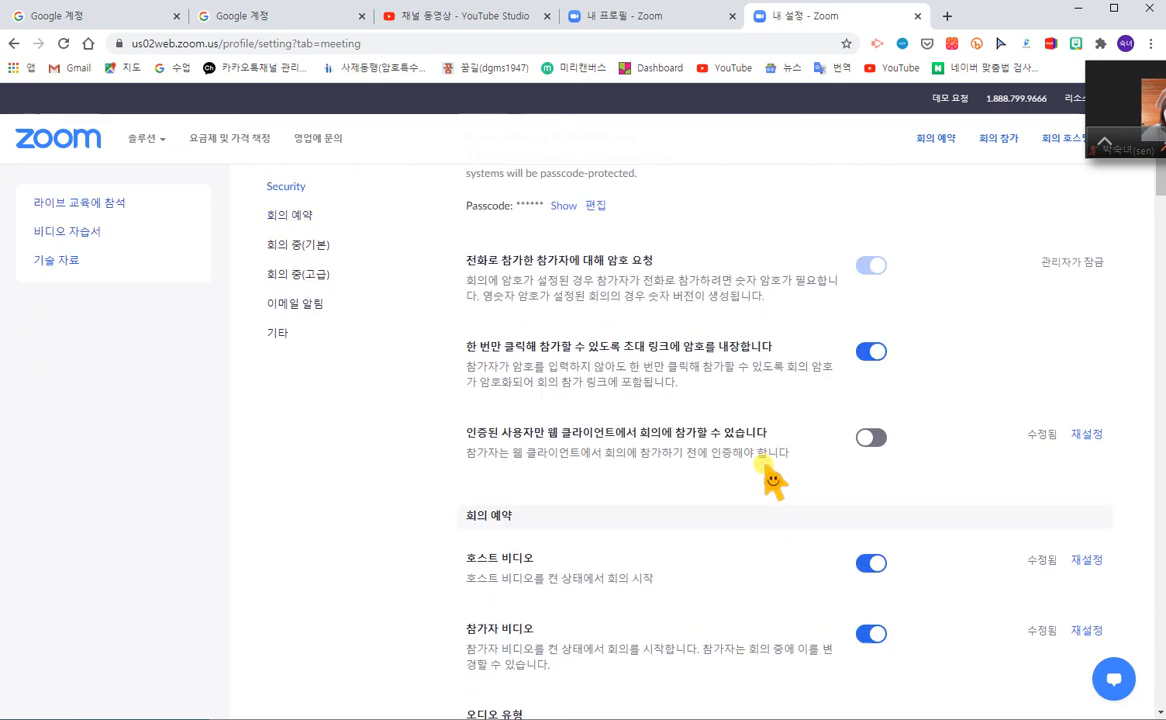
pyautogui.scroll(6, 772, 481)
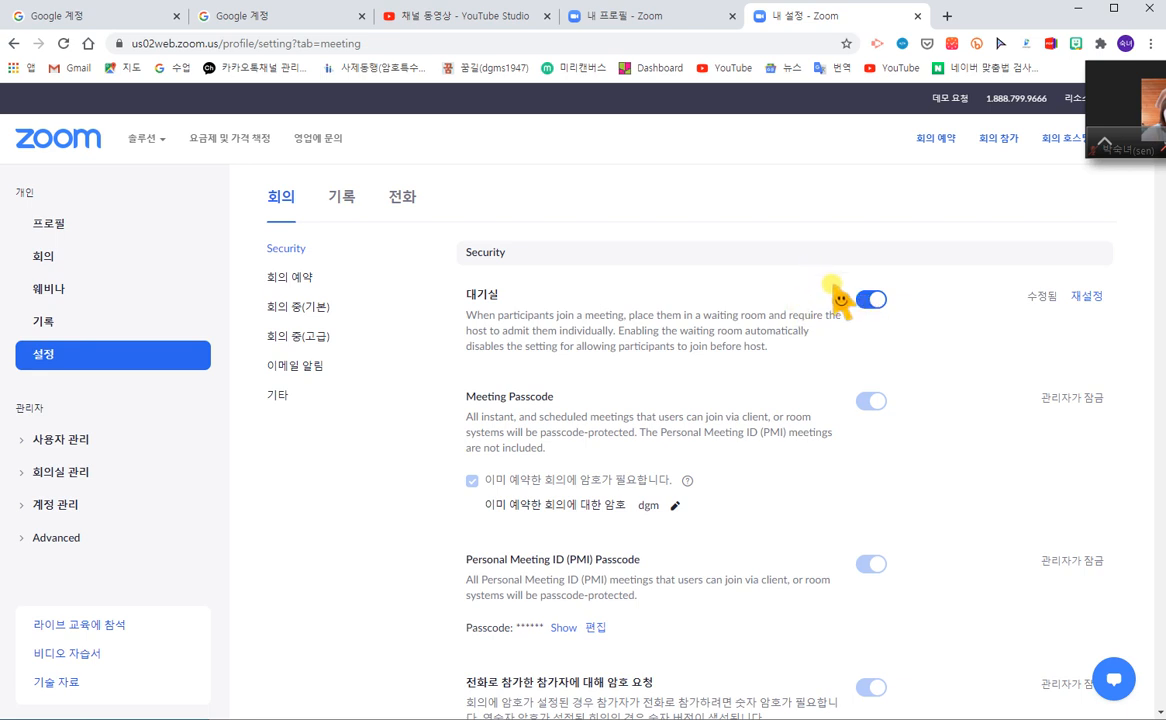
pyautogui.scroll(-3, 754, 385)
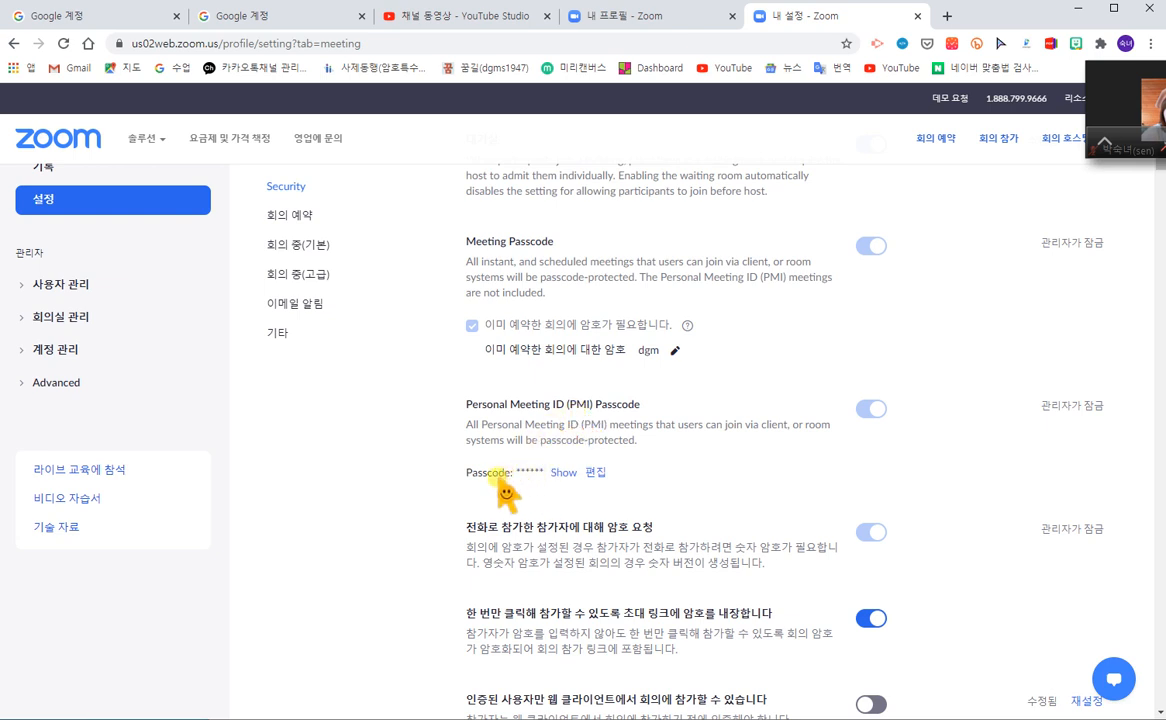
pyautogui.click(563, 472)
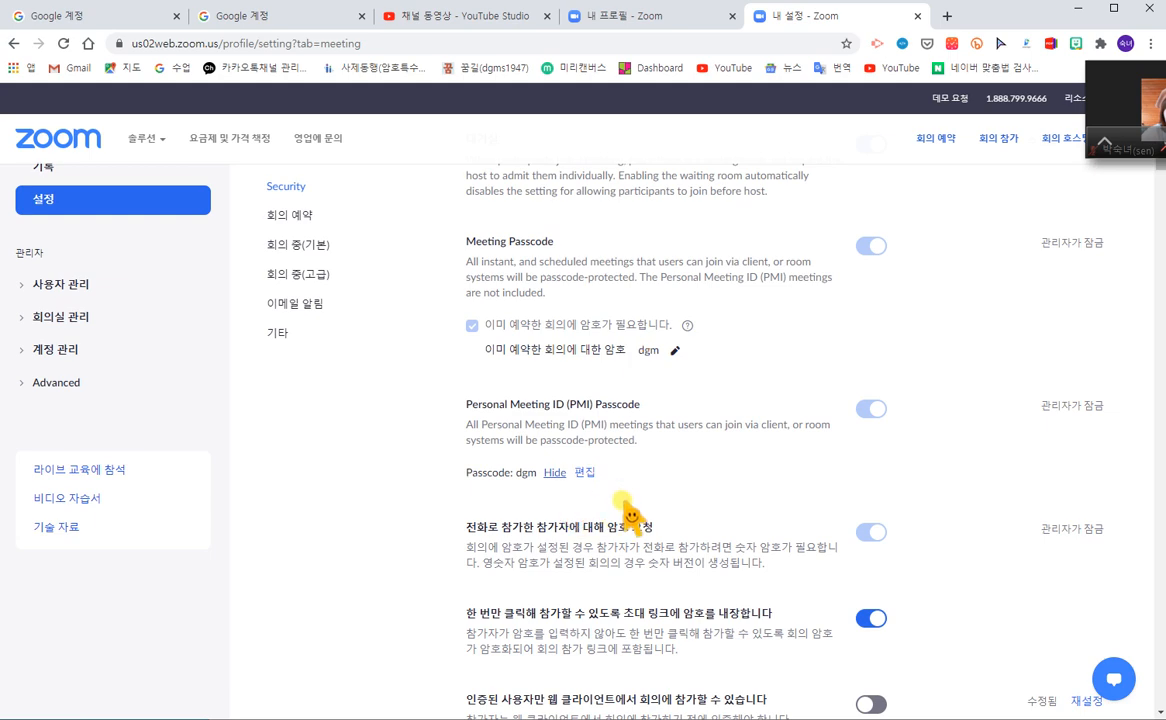
# Examine the remaining security options and the meeting scheduling (회의 예약) settings, from host video to upcoming meeting reminders.
pyautogui.scroll(-3, 625, 510)
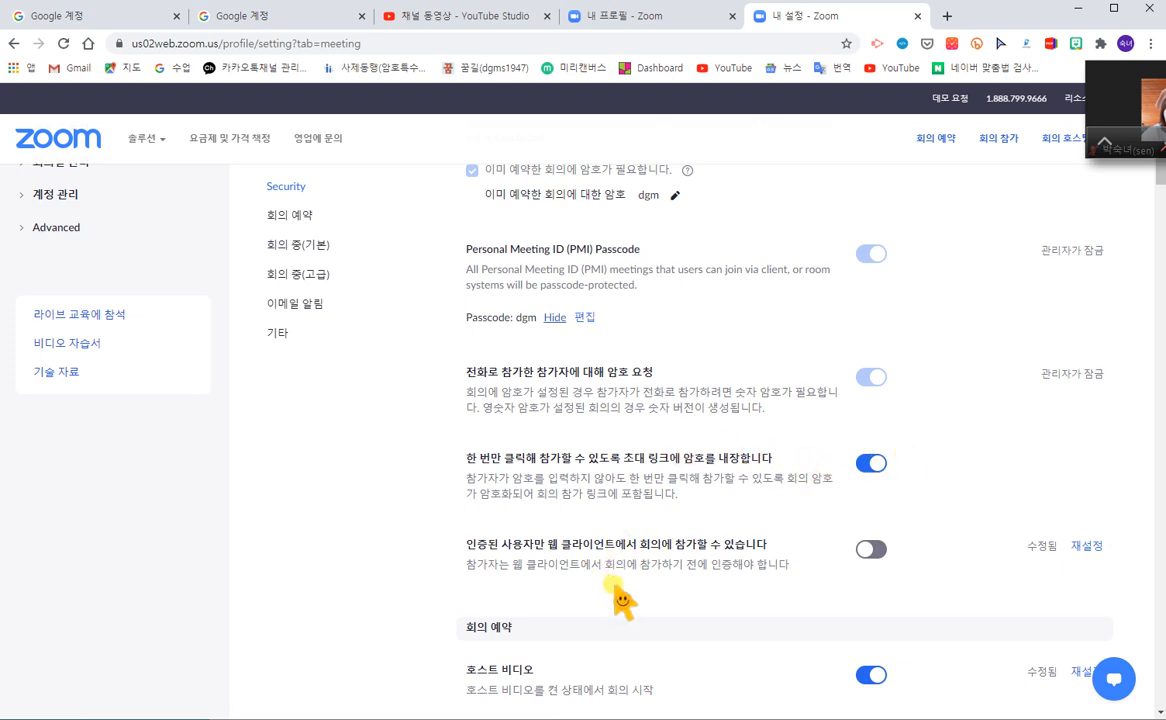
pyautogui.scroll(-3, 622, 598)
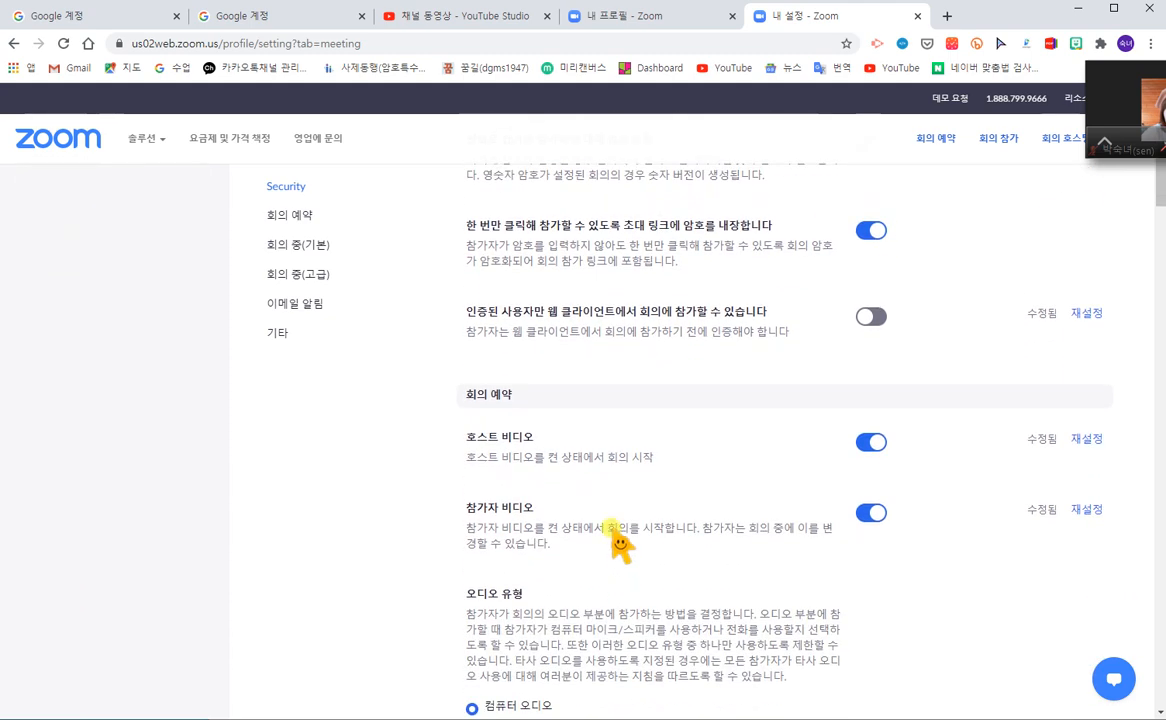
pyautogui.scroll(-2, 620, 545)
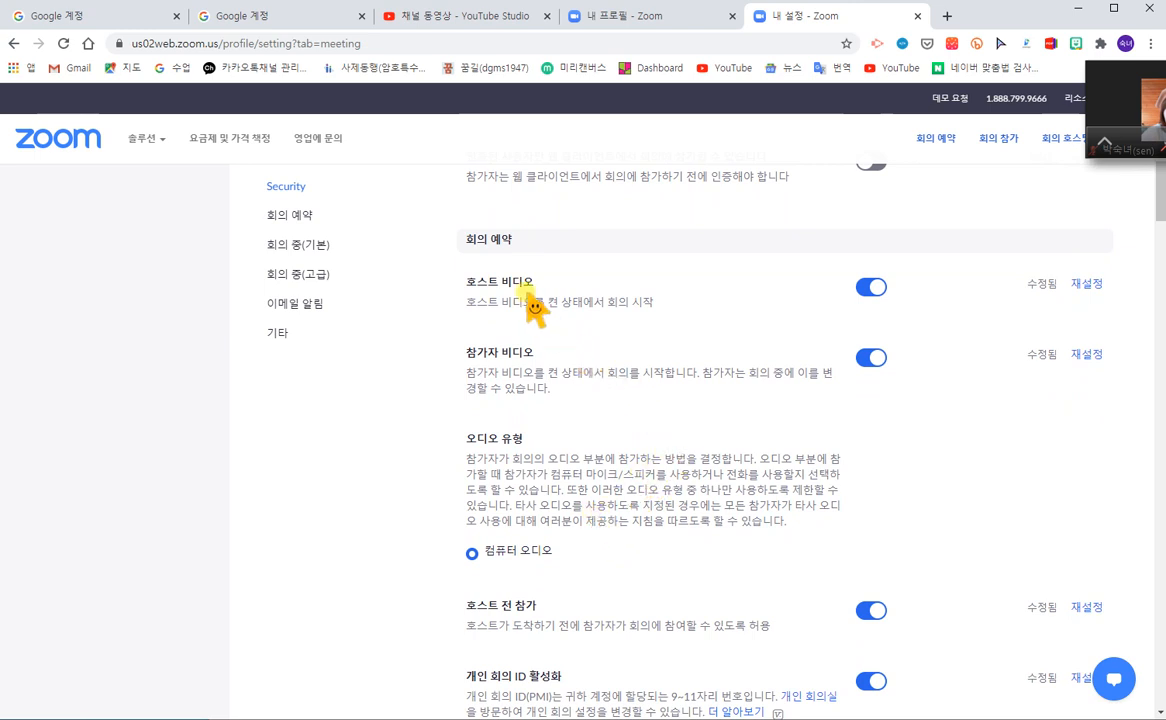
pyautogui.scroll(-2, 727, 513)
pyautogui.scroll(-2, 720, 500)
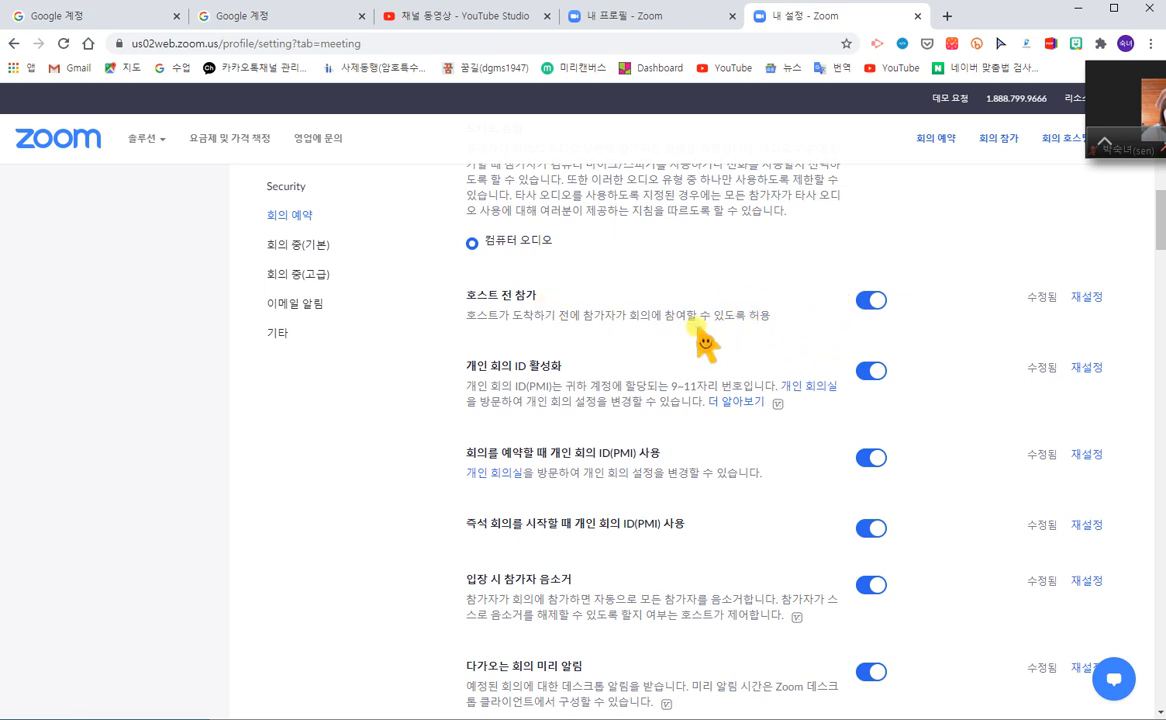
pyautogui.scroll(-1, 716, 330)
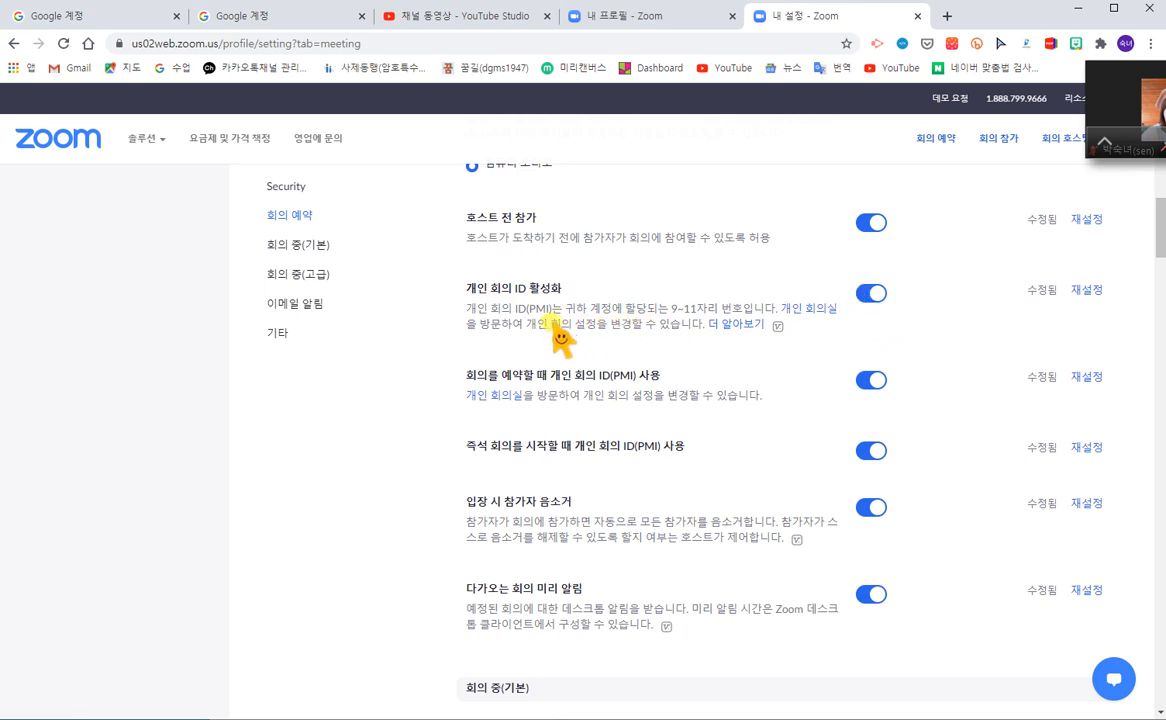
pyautogui.scroll(-1, 555, 338)
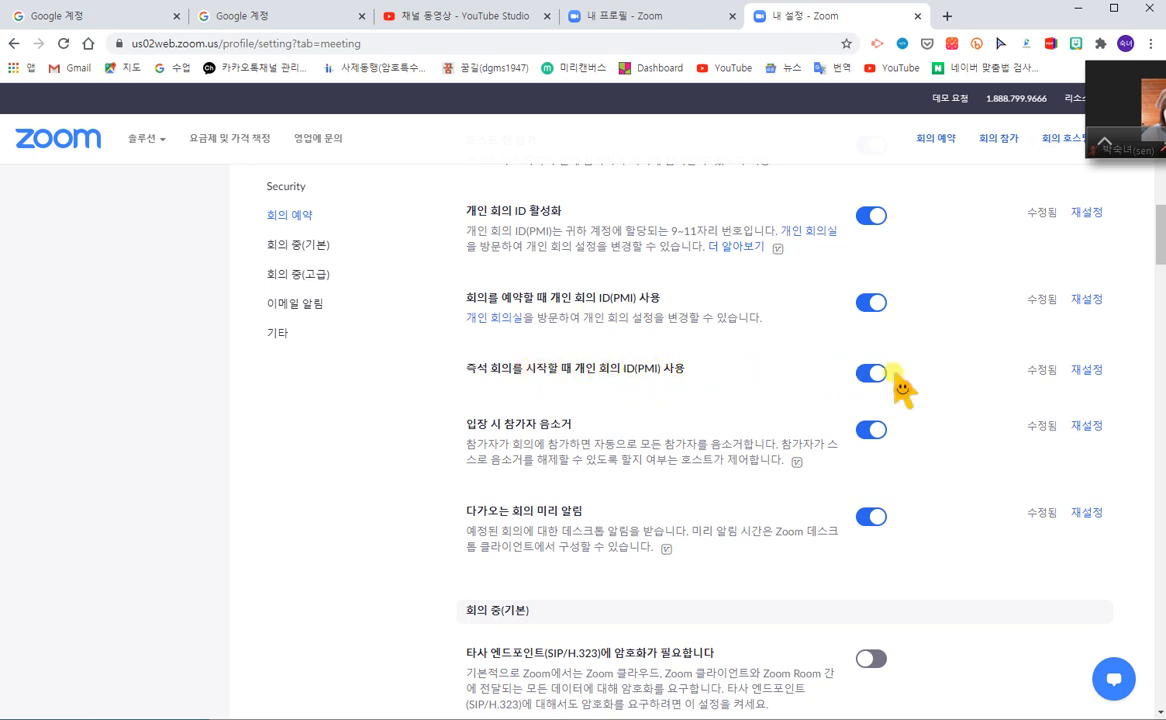
# Examine the basic in-meeting (회의 중(기본)) settings, from chat and join/leave sound notifications to file transfer and feedback.
pyautogui.scroll(-1, 903, 390)
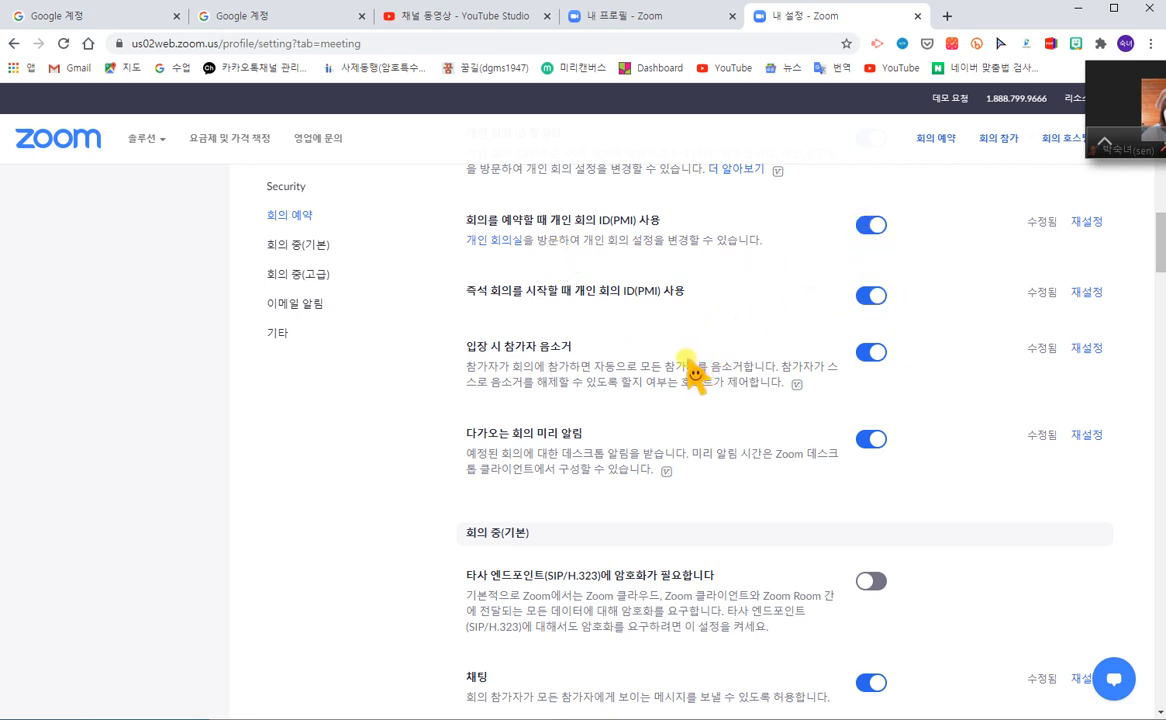
pyautogui.scroll(-1, 690, 360)
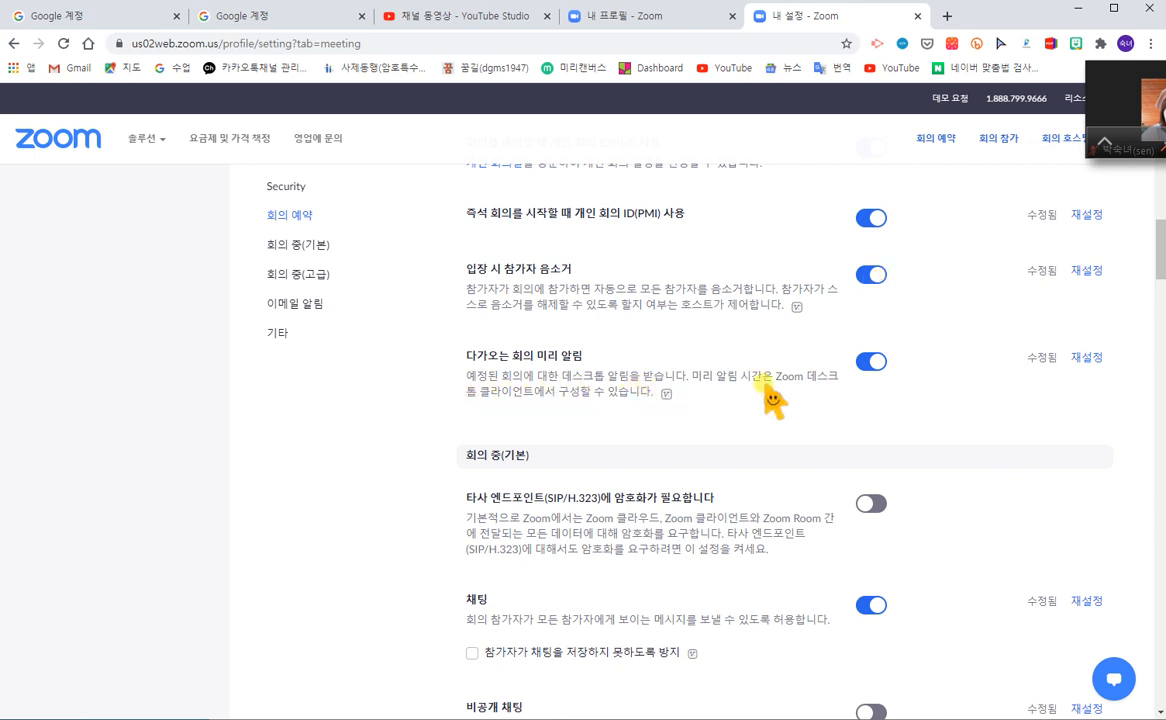
pyautogui.scroll(-3, 793, 494)
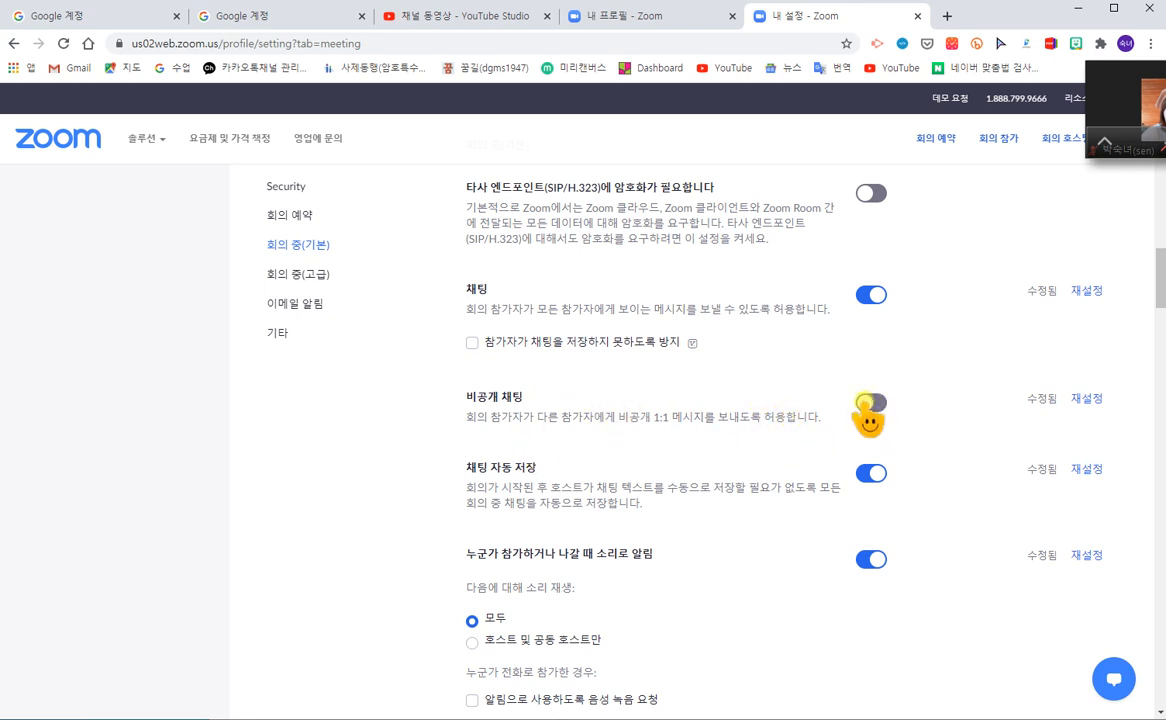
pyautogui.scroll(-2, 812, 440)
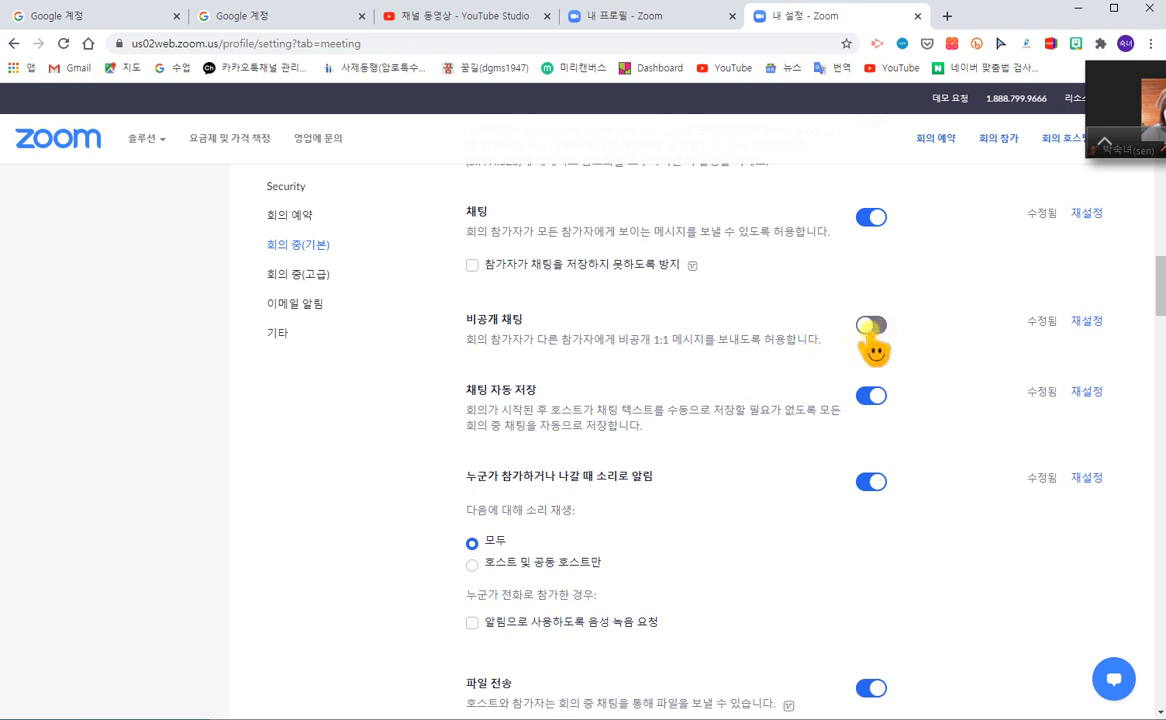
pyautogui.scroll(-1, 737, 377)
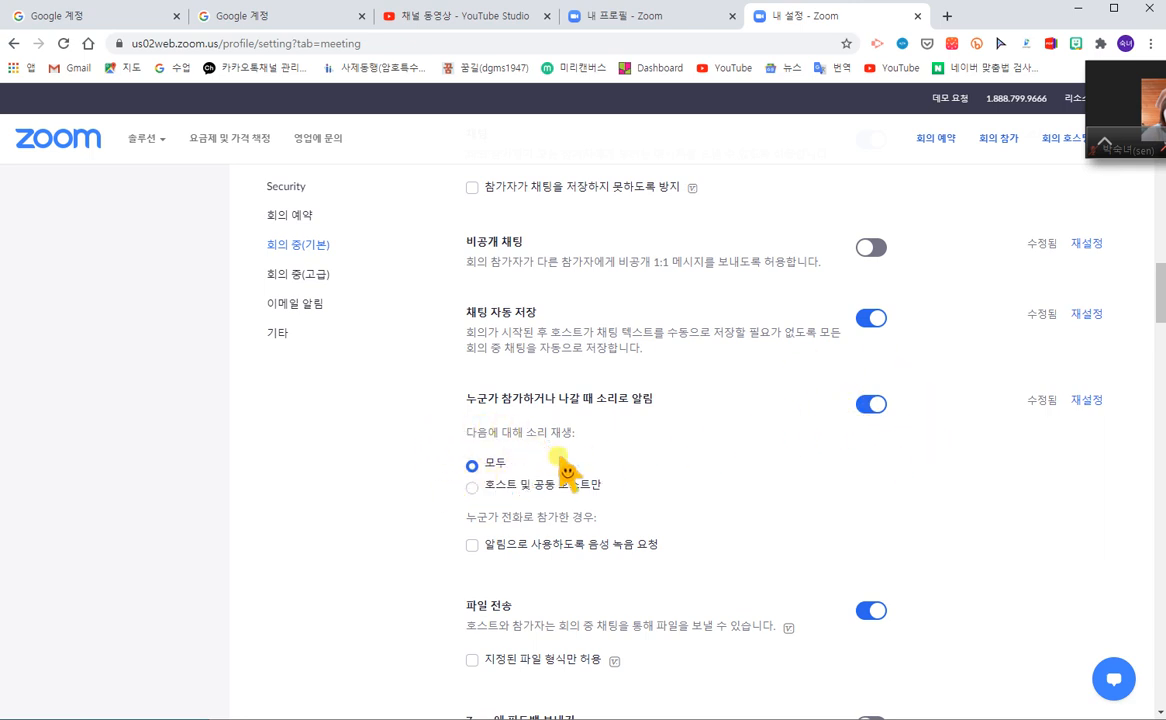
pyautogui.scroll(-2, 690, 495)
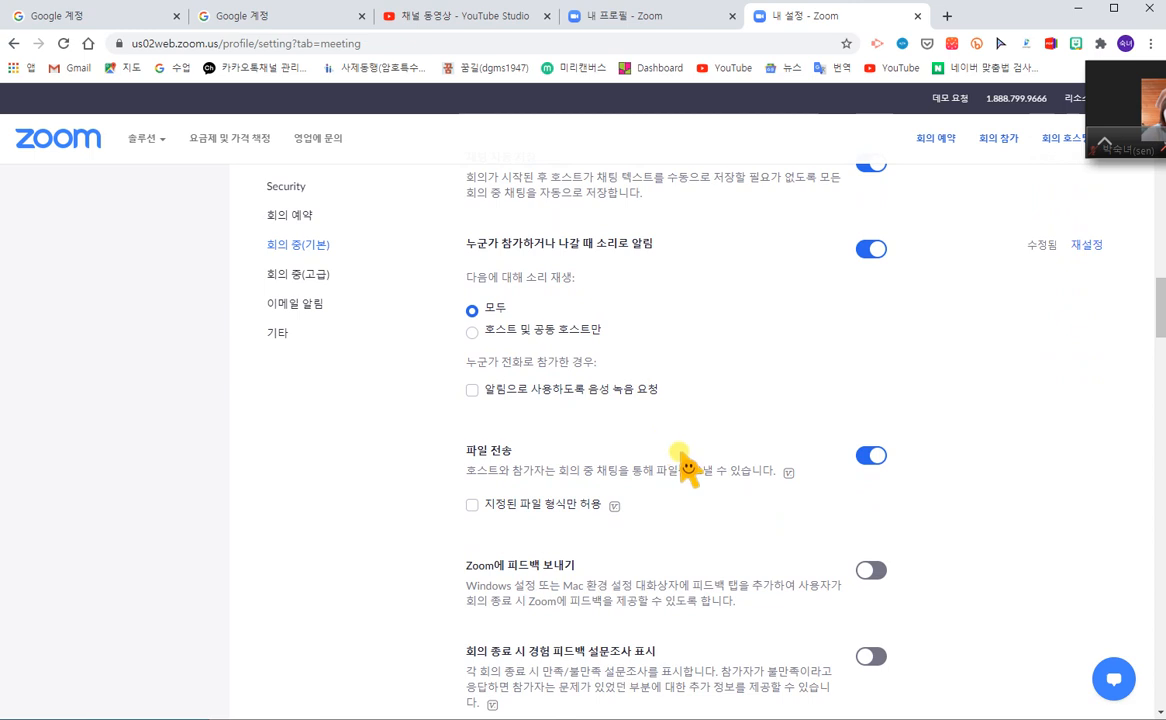
pyautogui.scroll(-2, 688, 465)
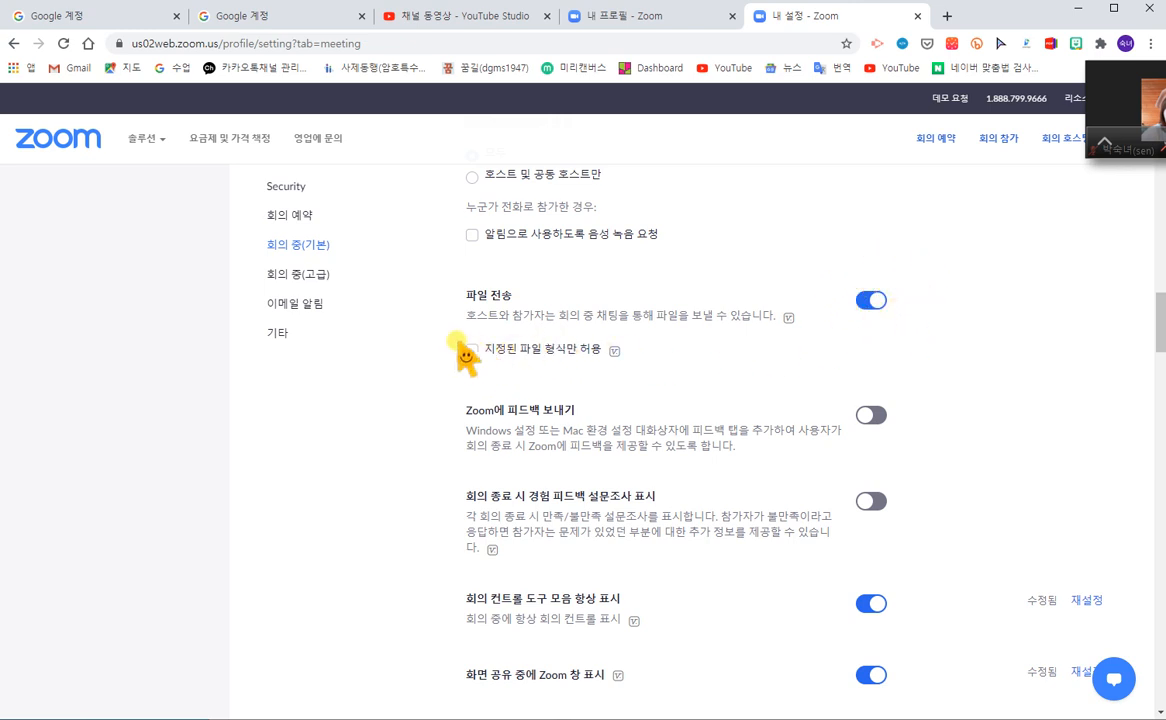
pyautogui.scroll(-1, 740, 420)
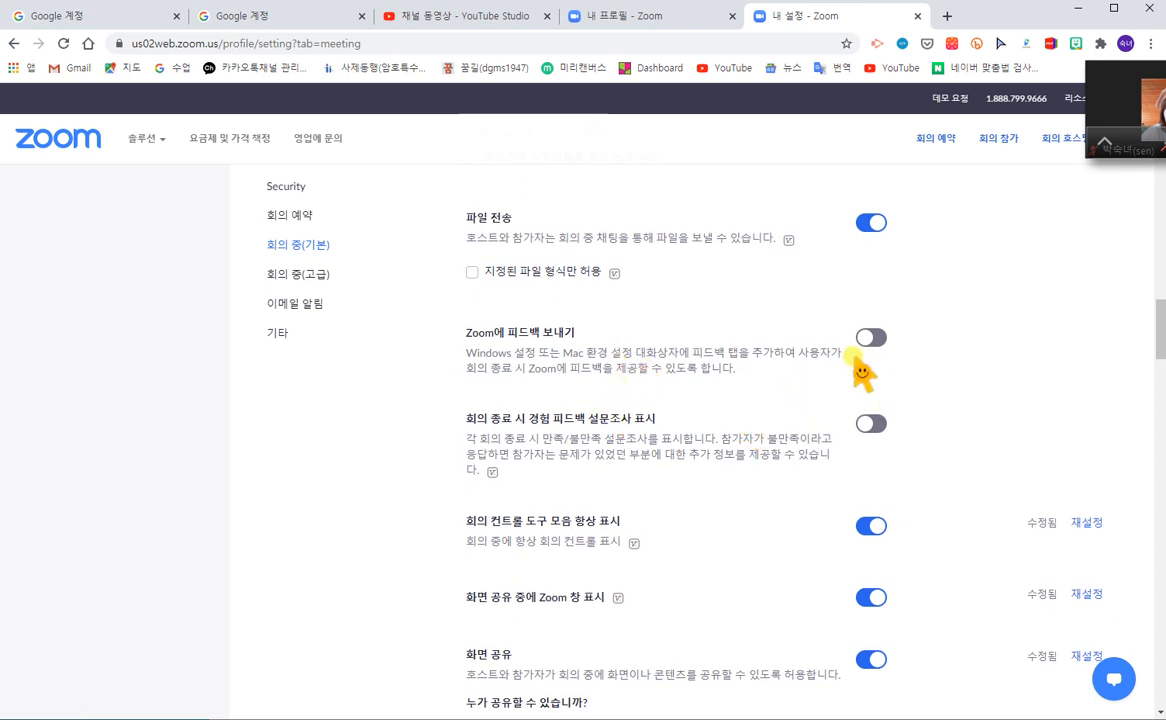
# Turn off showing Zoom windows during screen sharing (화면 공유 중에 Zoom 창 표시) and allow all participants (모든 참가자) to share.
pyautogui.scroll(-3, 838, 450)
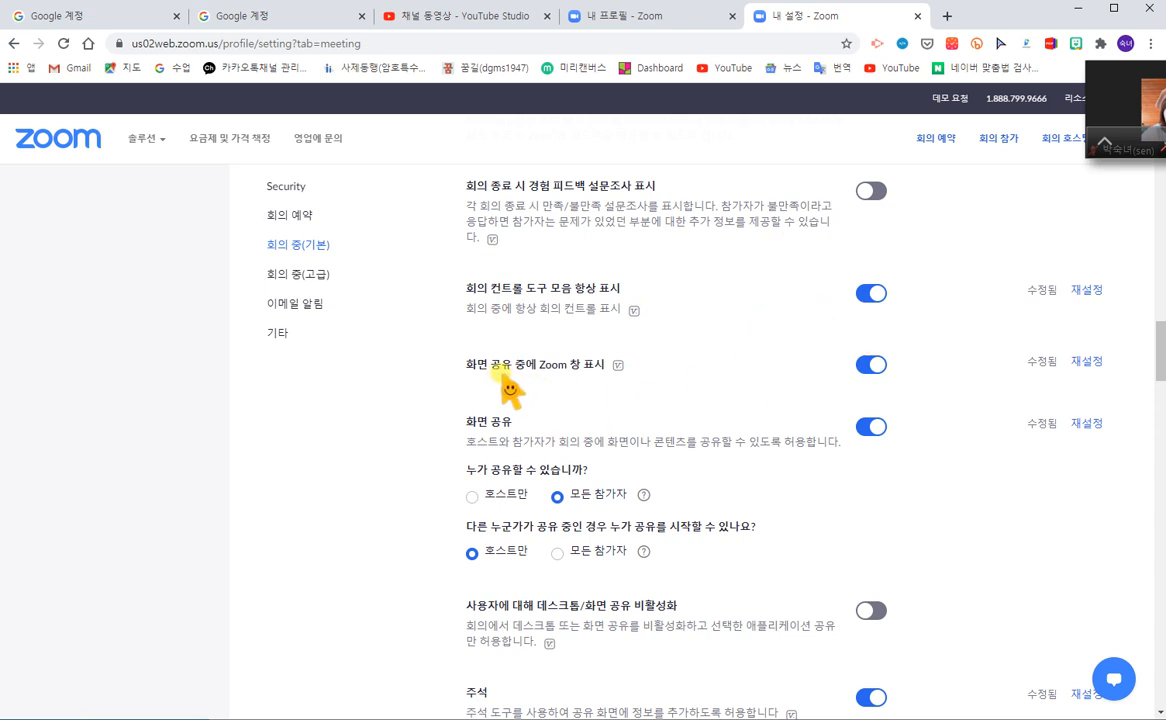
pyautogui.click(868, 366)
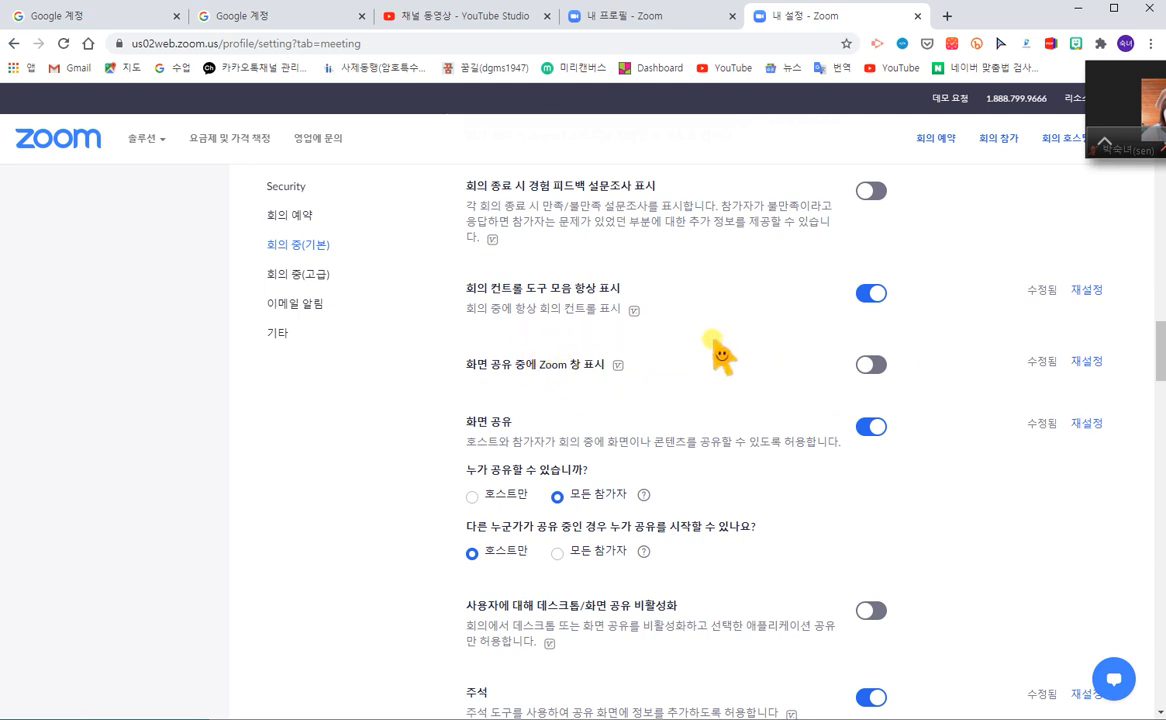
pyautogui.scroll(-1, 704, 385)
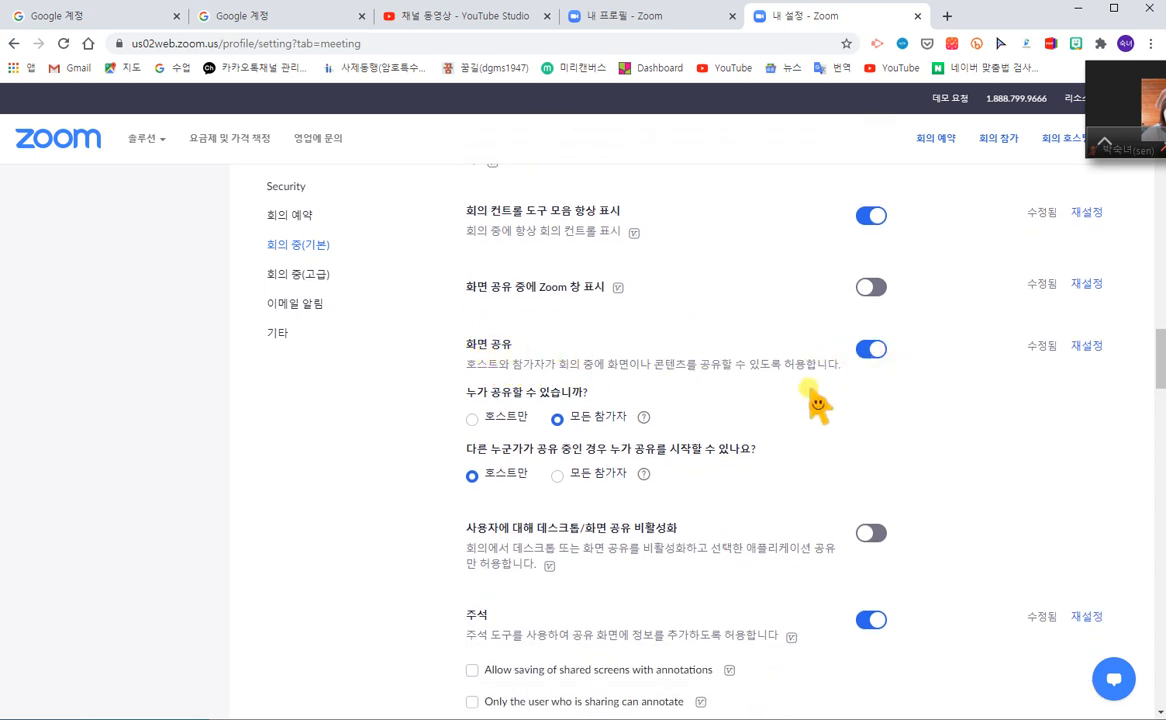
pyautogui.scroll(-1, 819, 395)
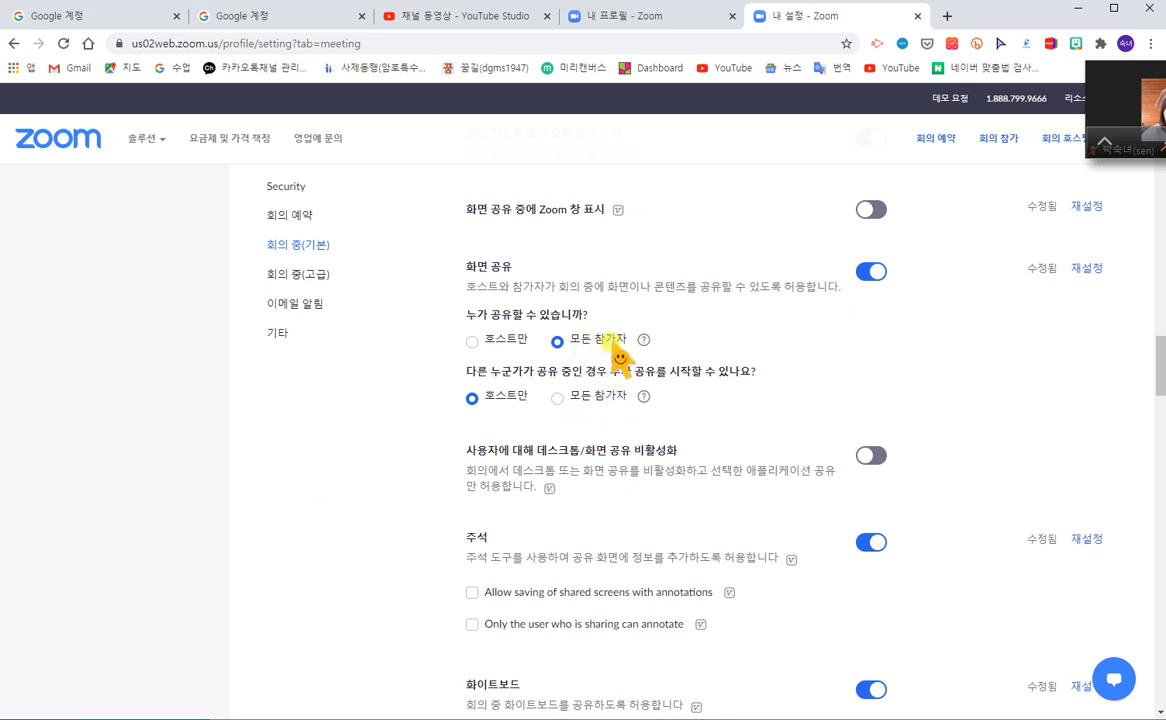
pyautogui.scroll(-1, 613, 345)
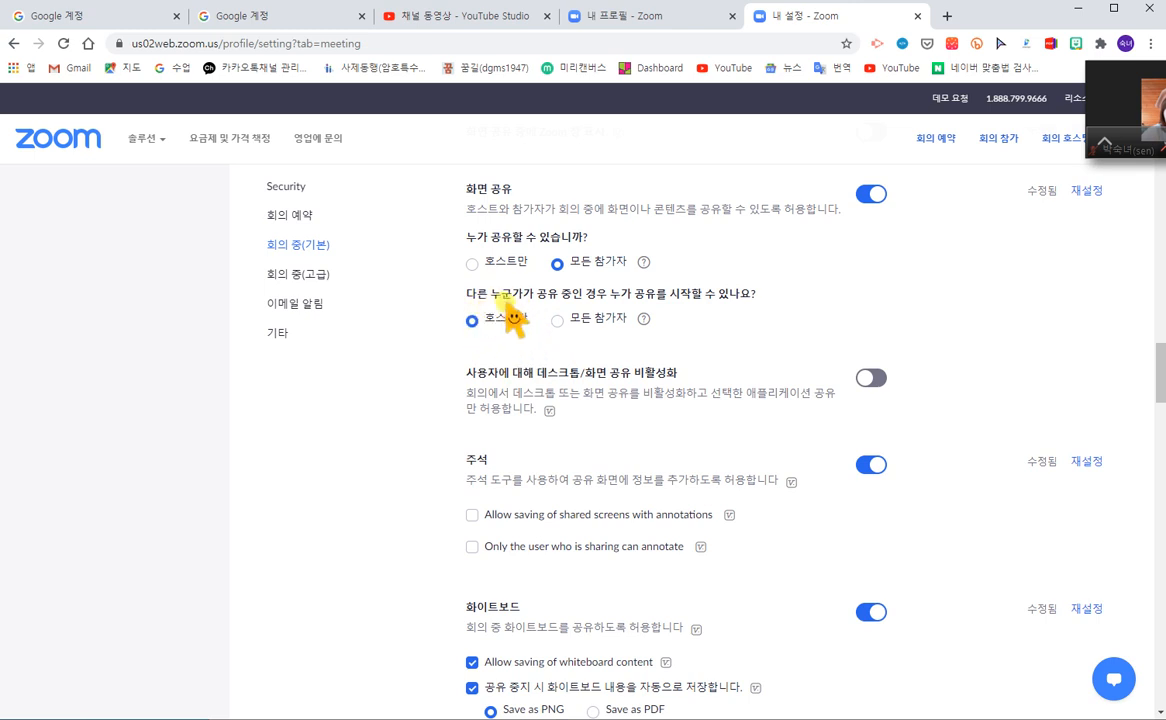
pyautogui.click(557, 264)
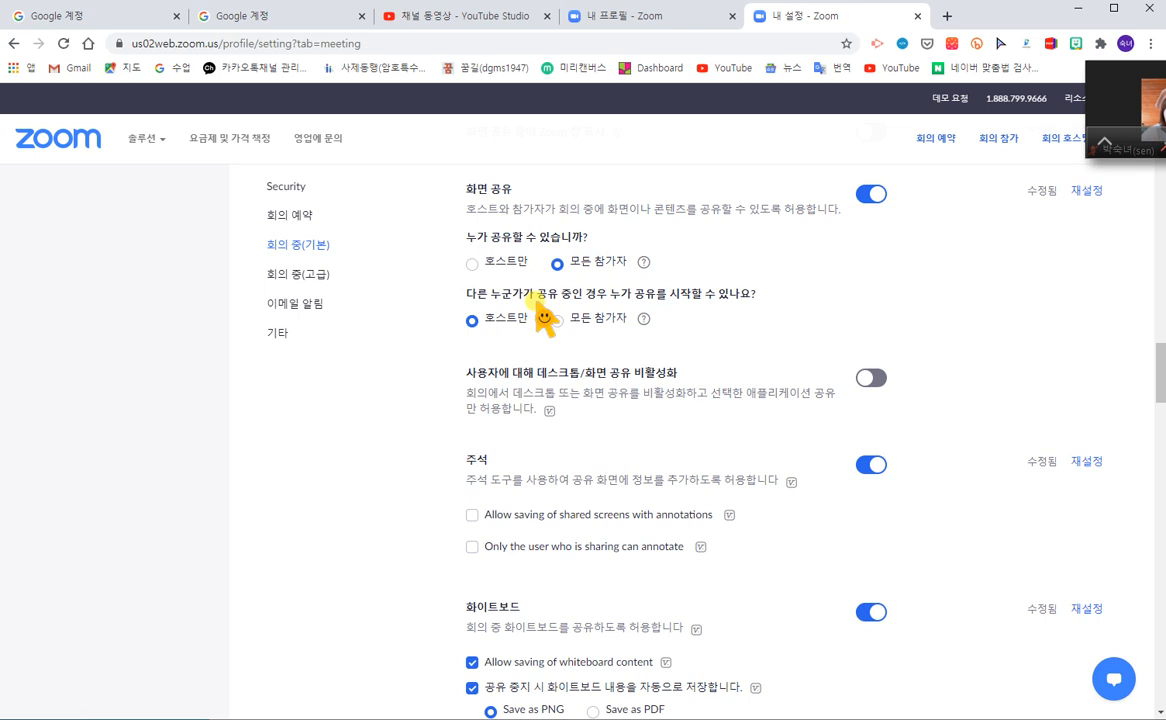
# Enable "Allow saving of shared screens with annotations" under the annotation (주석) setting and save the change.
pyautogui.scroll(-1, 645, 447)
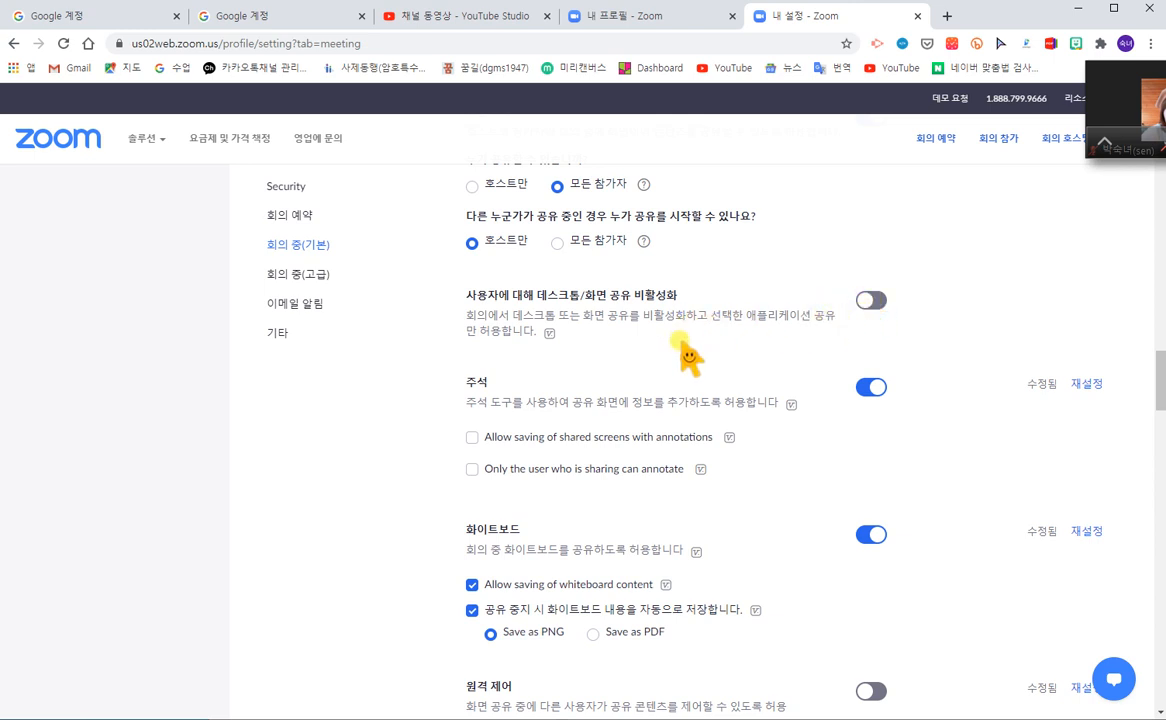
pyautogui.scroll(-1, 660, 340)
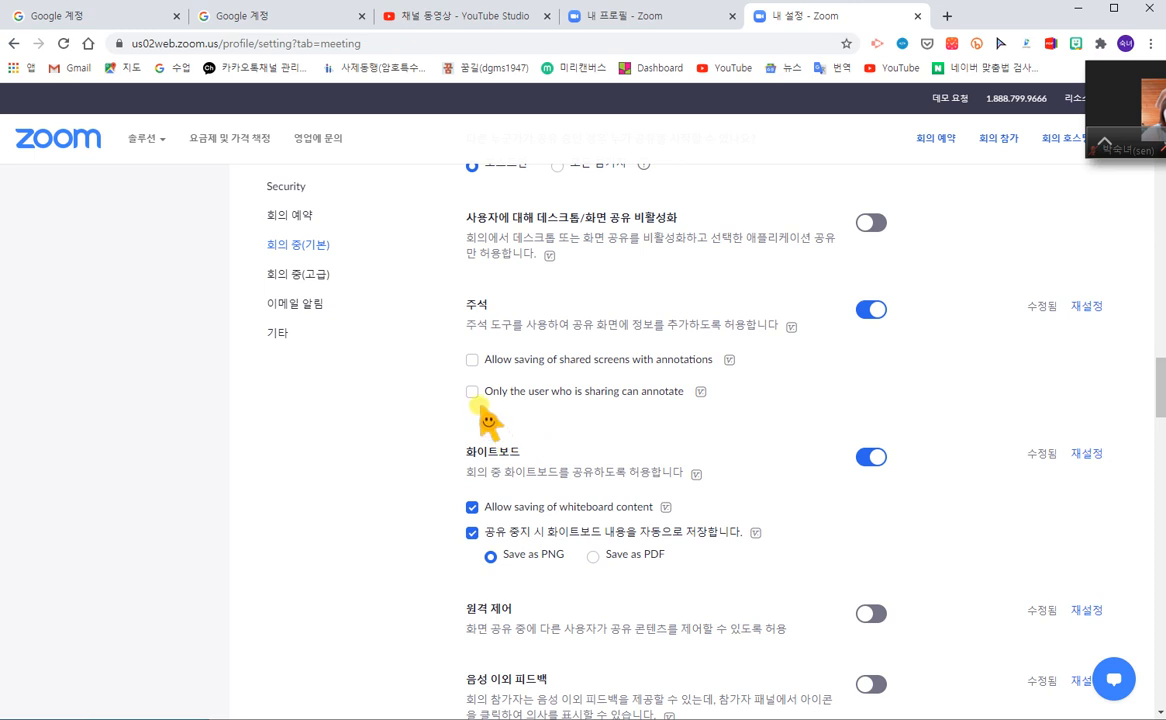
pyautogui.scroll(-1, 700, 380)
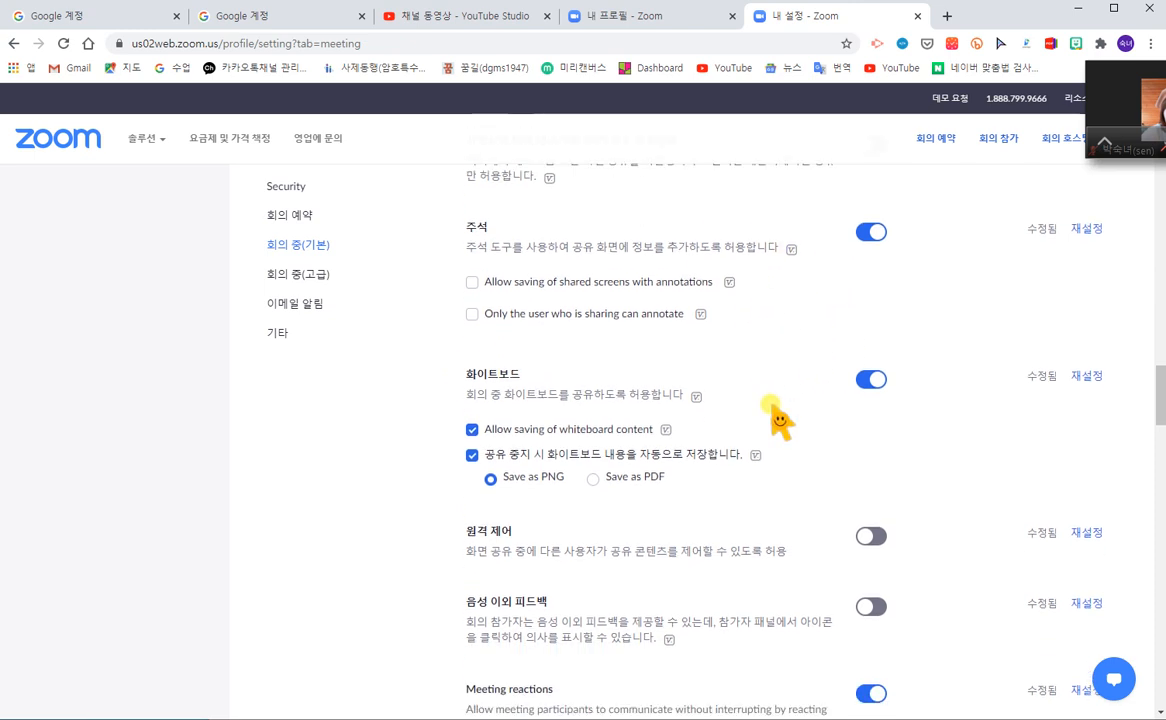
pyautogui.click(472, 282)
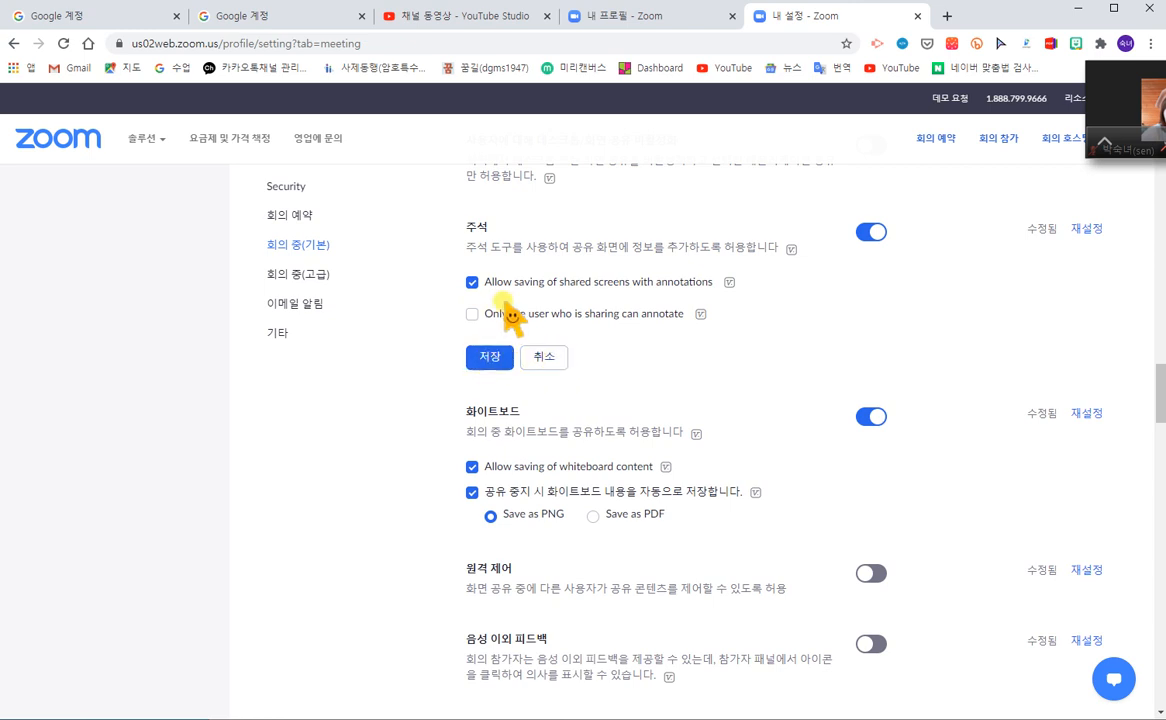
pyautogui.click(490, 358)
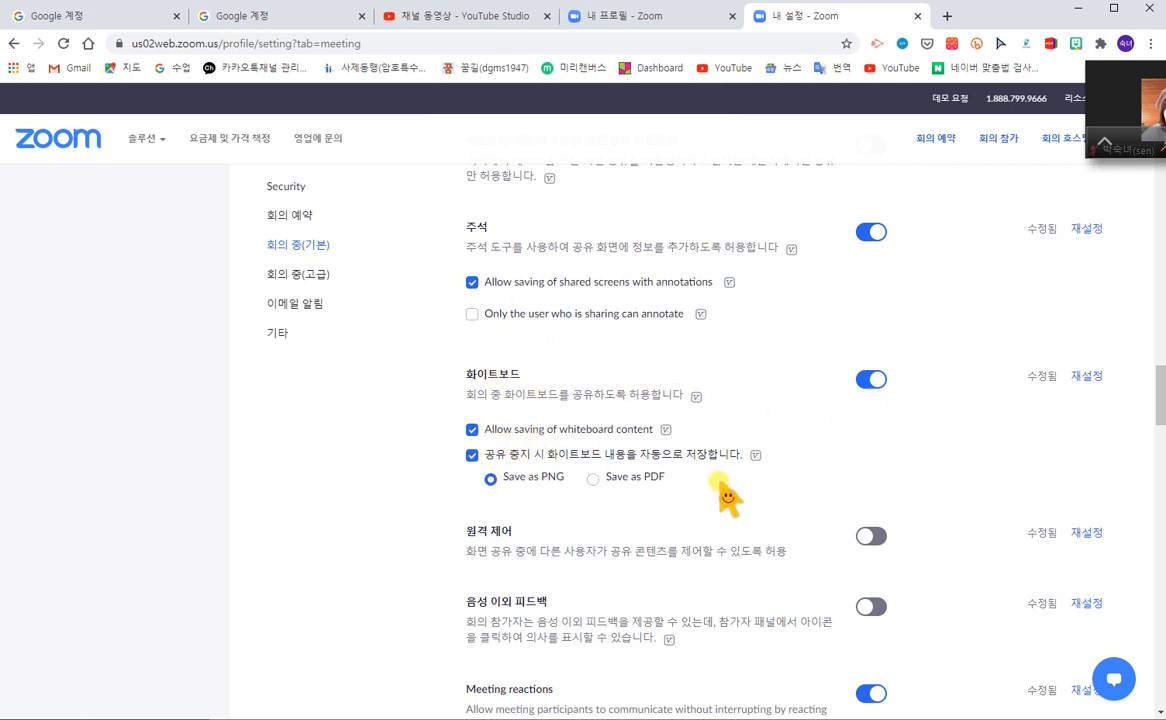
# Review the whiteboard to meeting reactions settings, view the reactions (반응) in the restored meeting window, and return to the web settings.
pyautogui.scroll(-2, 724, 492)
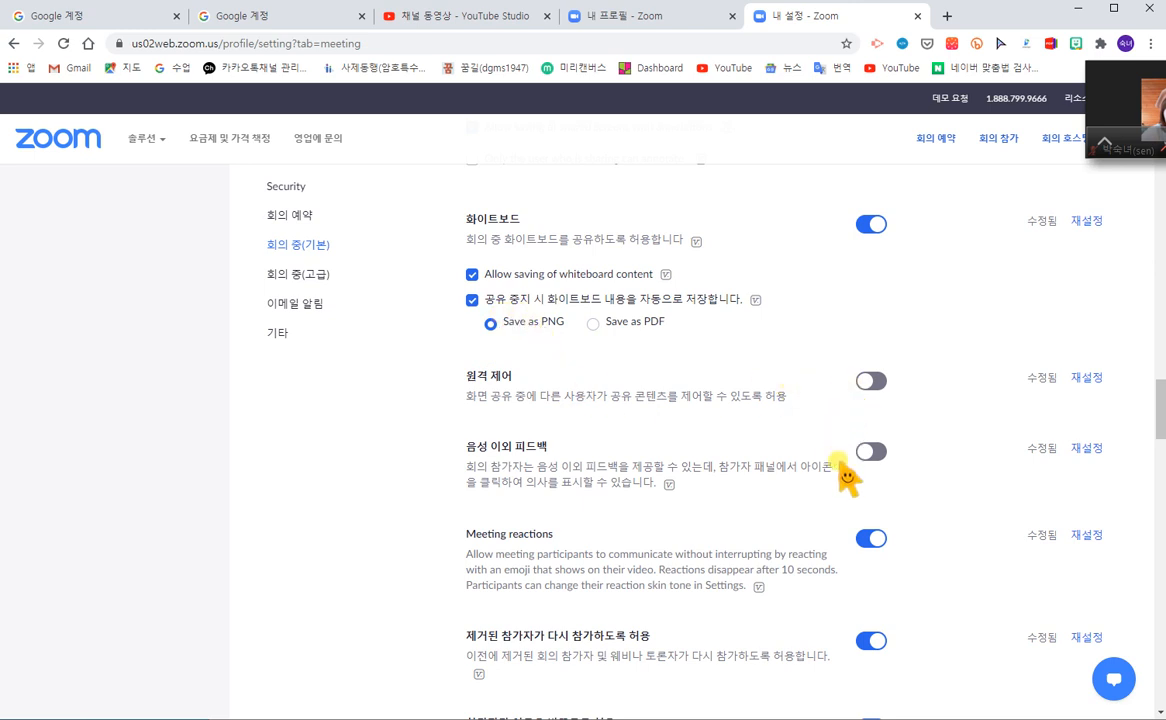
pyautogui.scroll(-3, 745, 470)
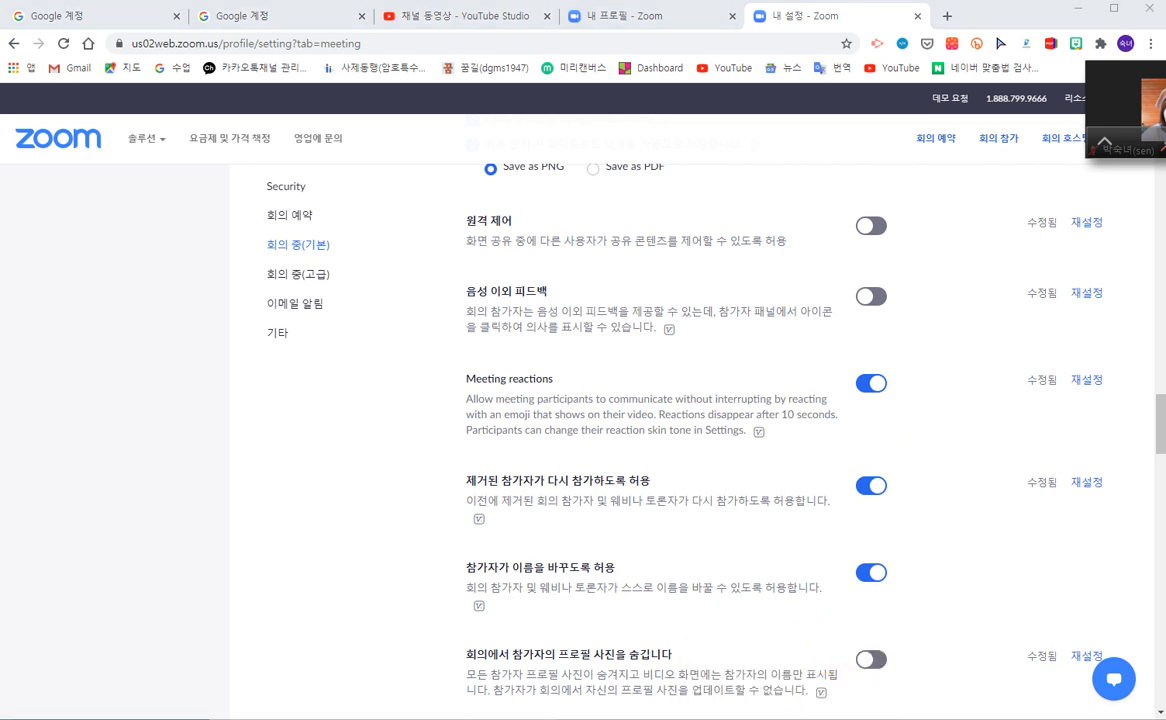
pyautogui.click(1105, 141)
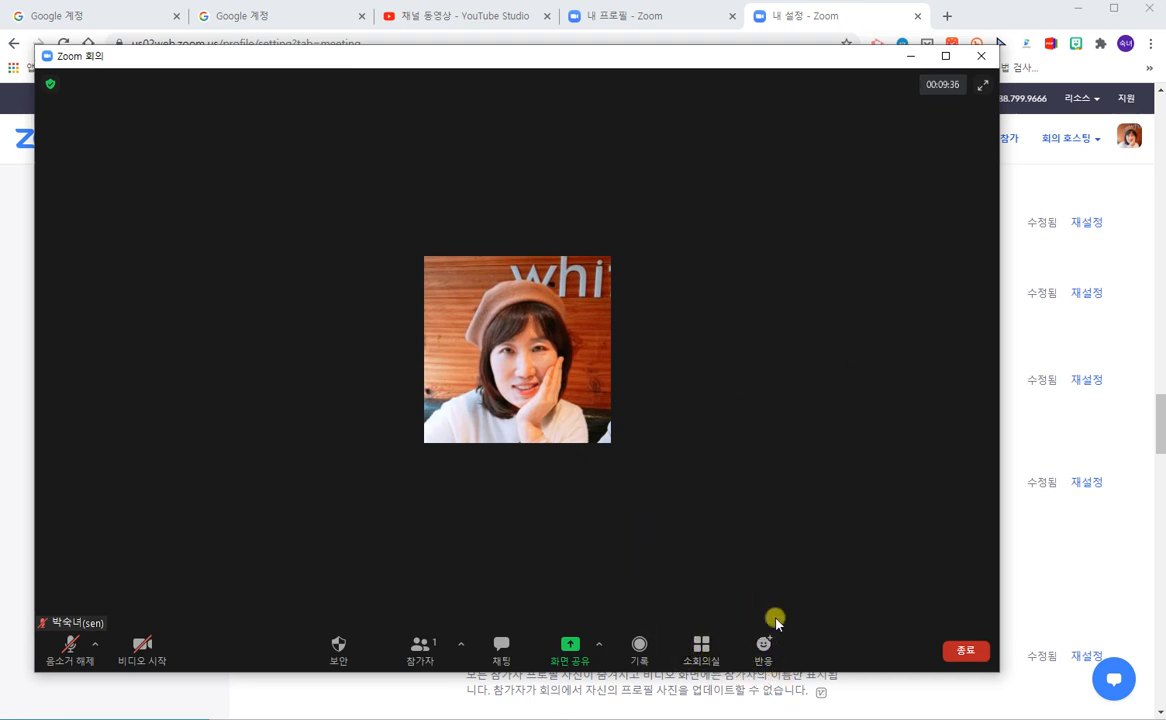
pyautogui.click(765, 648)
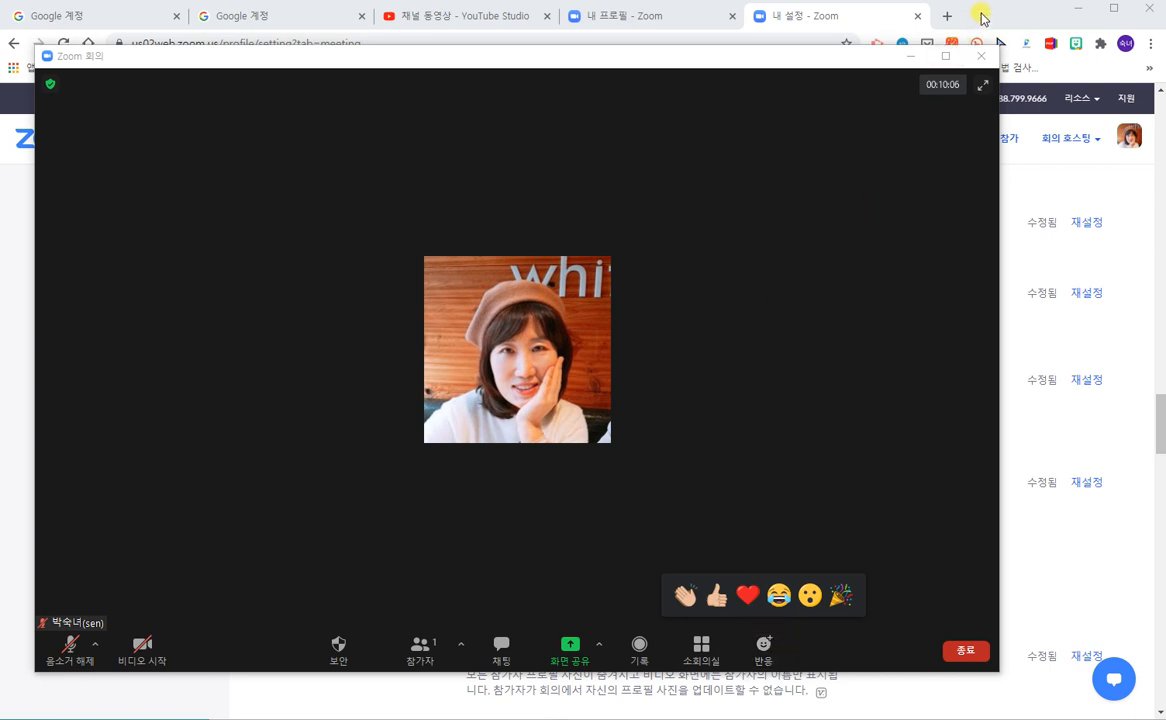
pyautogui.click(893, 14)
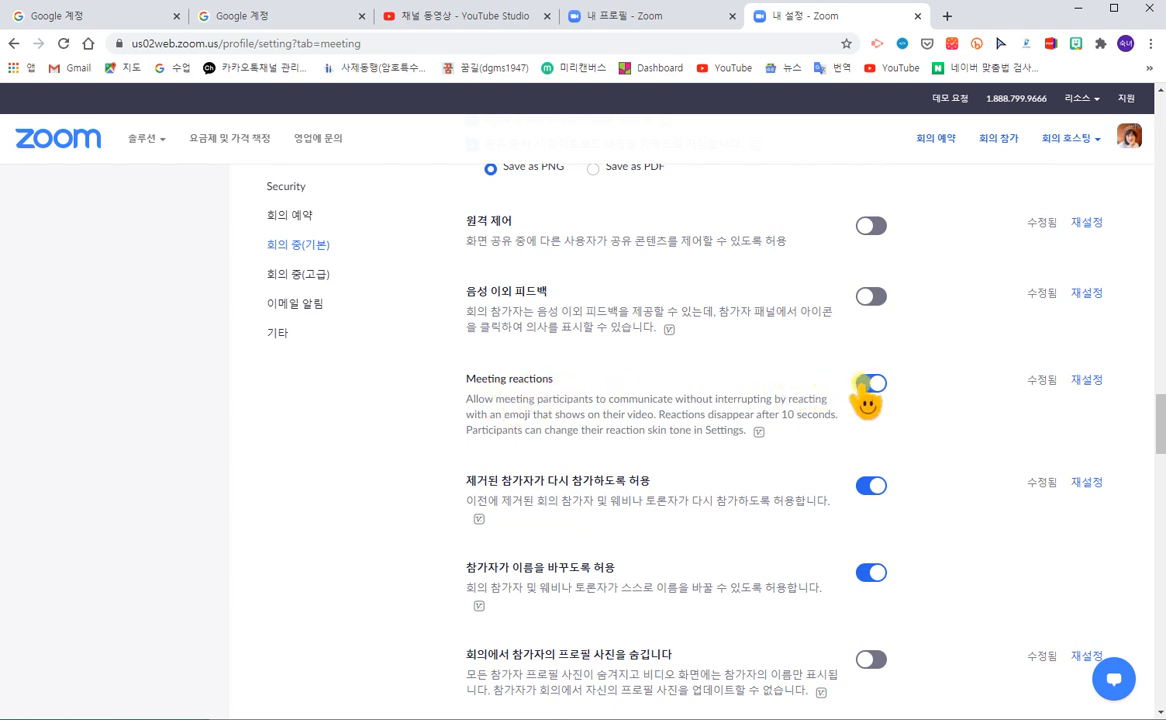
# Examine the settings for removed participants rejoining, participants renaming themselves, and hiding participant profile pictures.
pyautogui.scroll(-1, 663, 452)
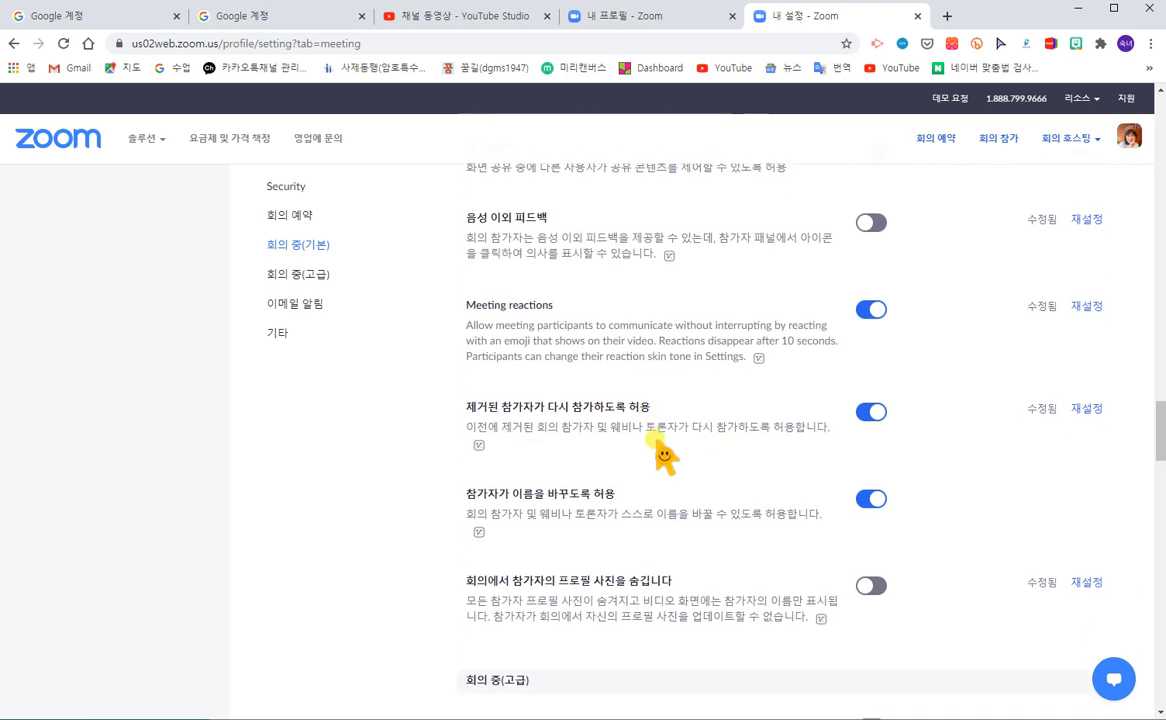
pyautogui.scroll(-1, 663, 452)
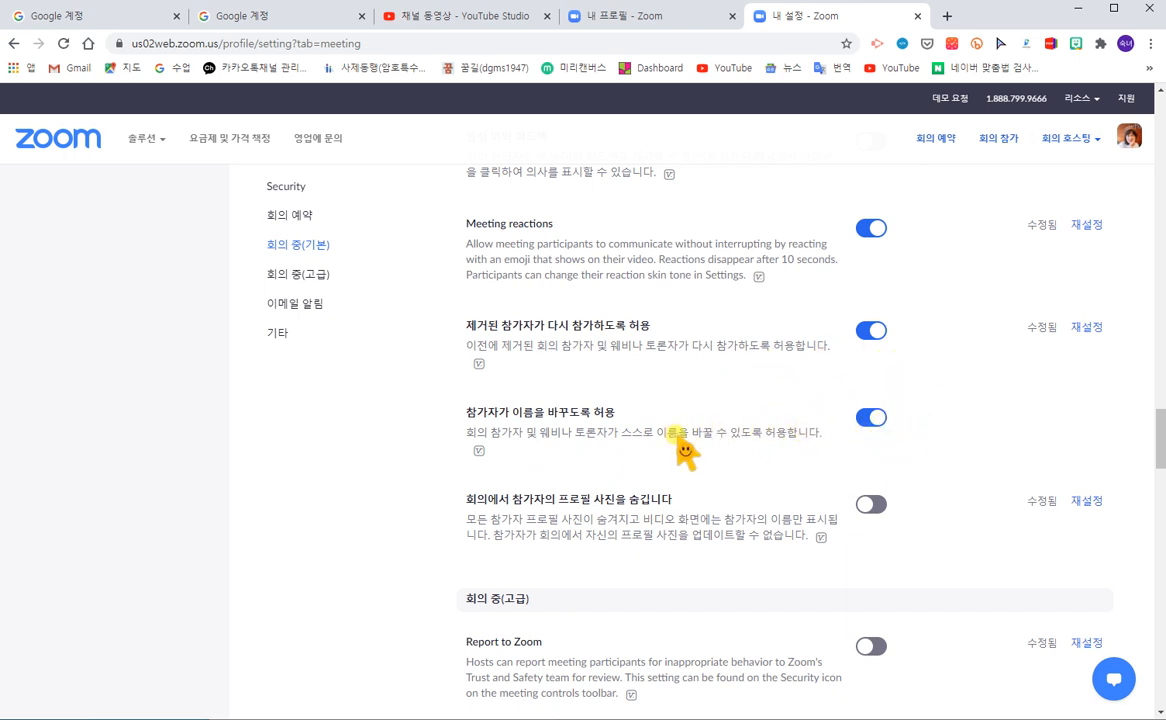
pyautogui.scroll(-2, 684, 449)
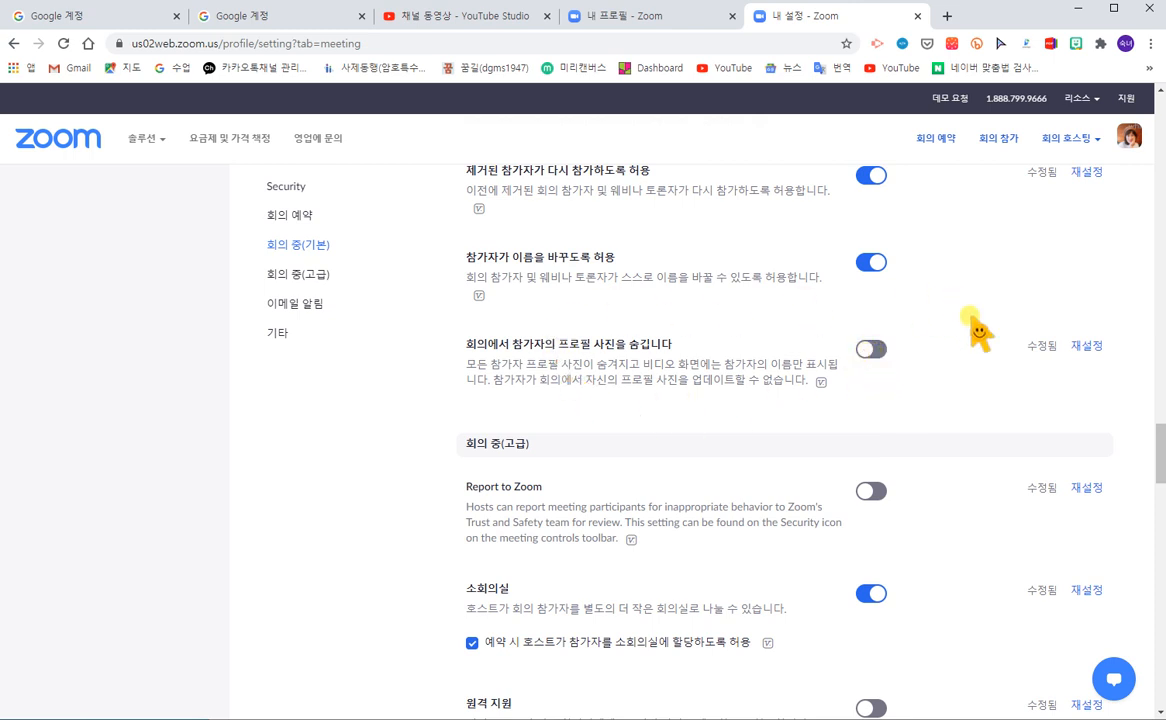
pyautogui.scroll(-1, 840, 405)
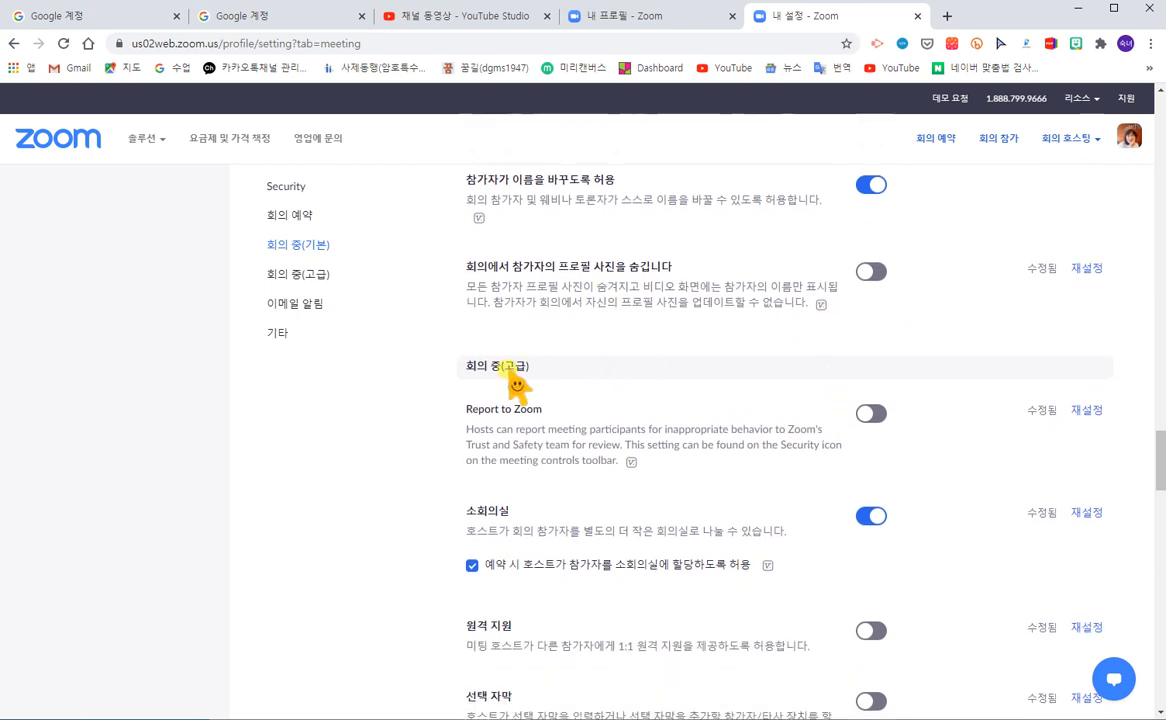
# Review the breakout room (소회의실) setting, check the live meeting window's controls, and minimize the meeting again.
pyautogui.scroll(-1, 560, 388)
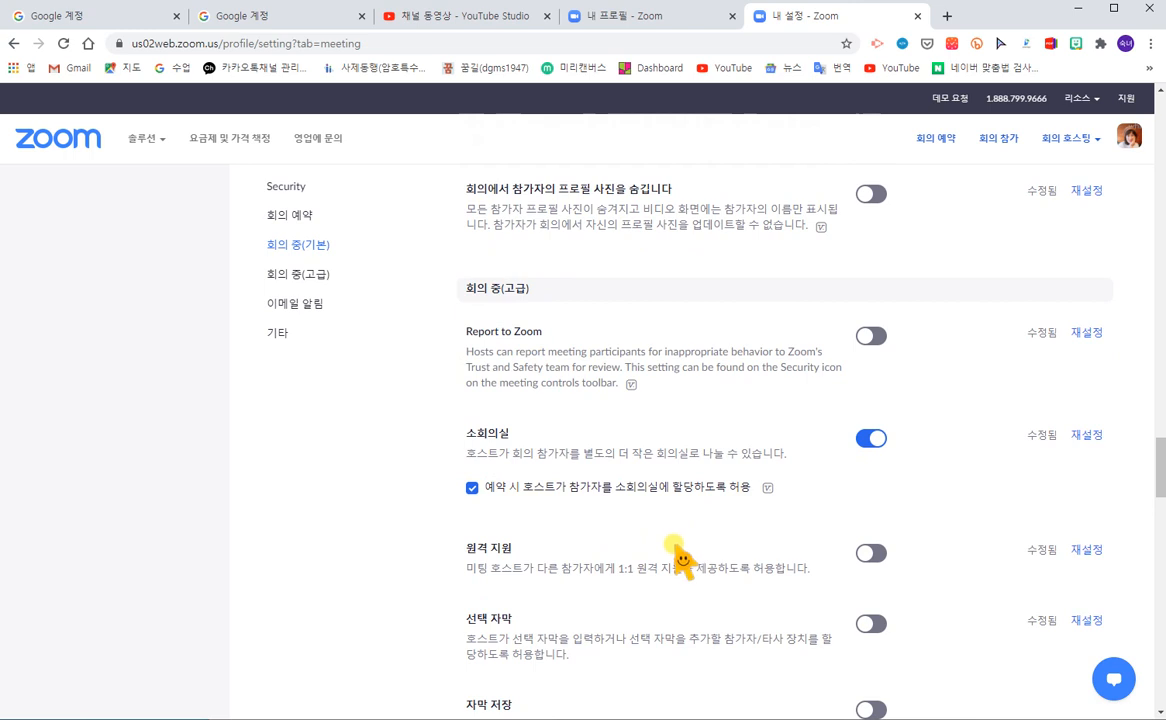
pyautogui.scroll(-1, 680, 560)
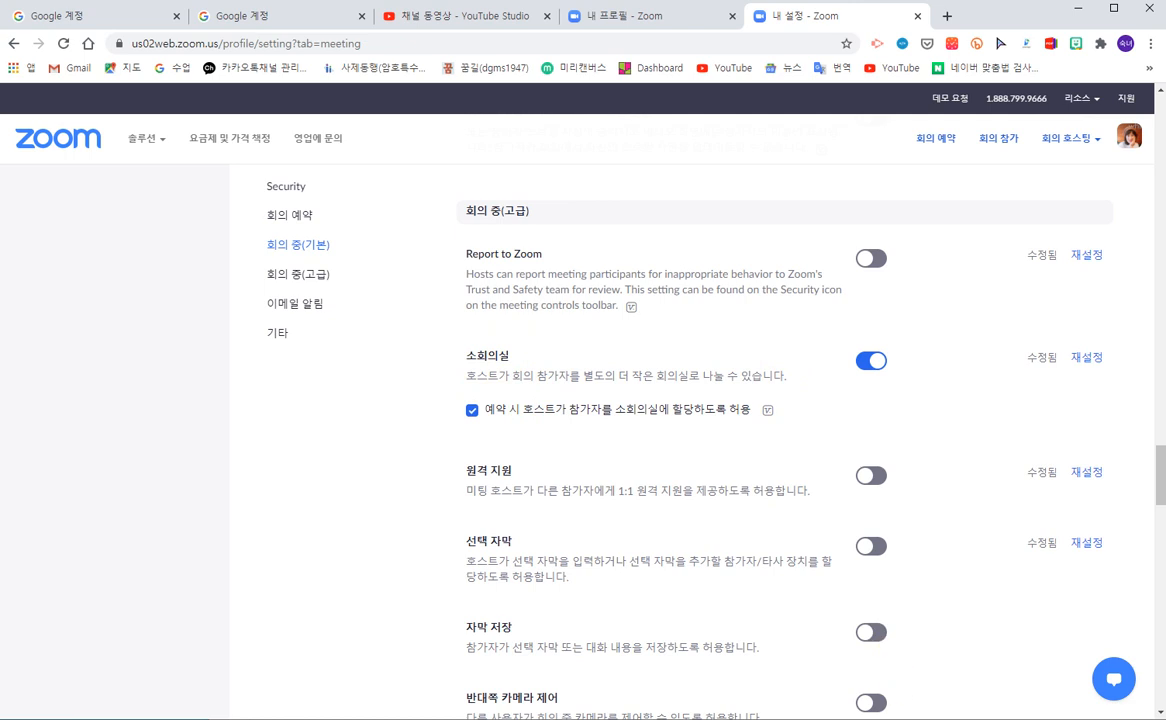
pyautogui.click(795, 635)
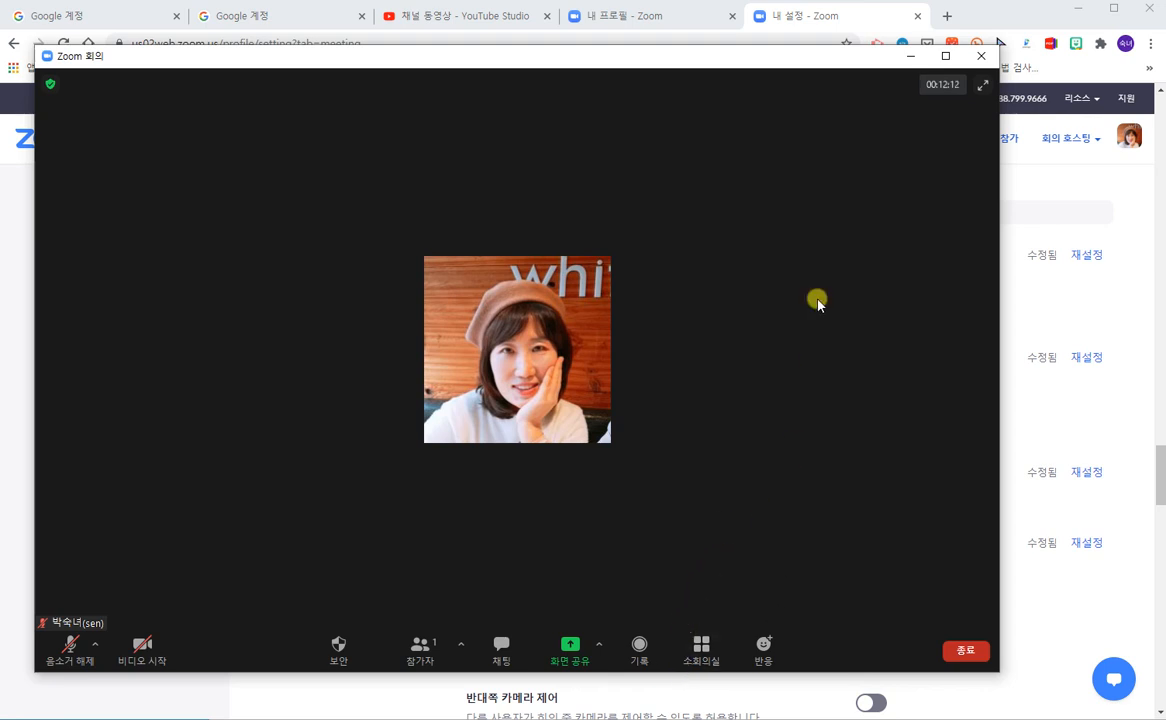
pyautogui.click(909, 56)
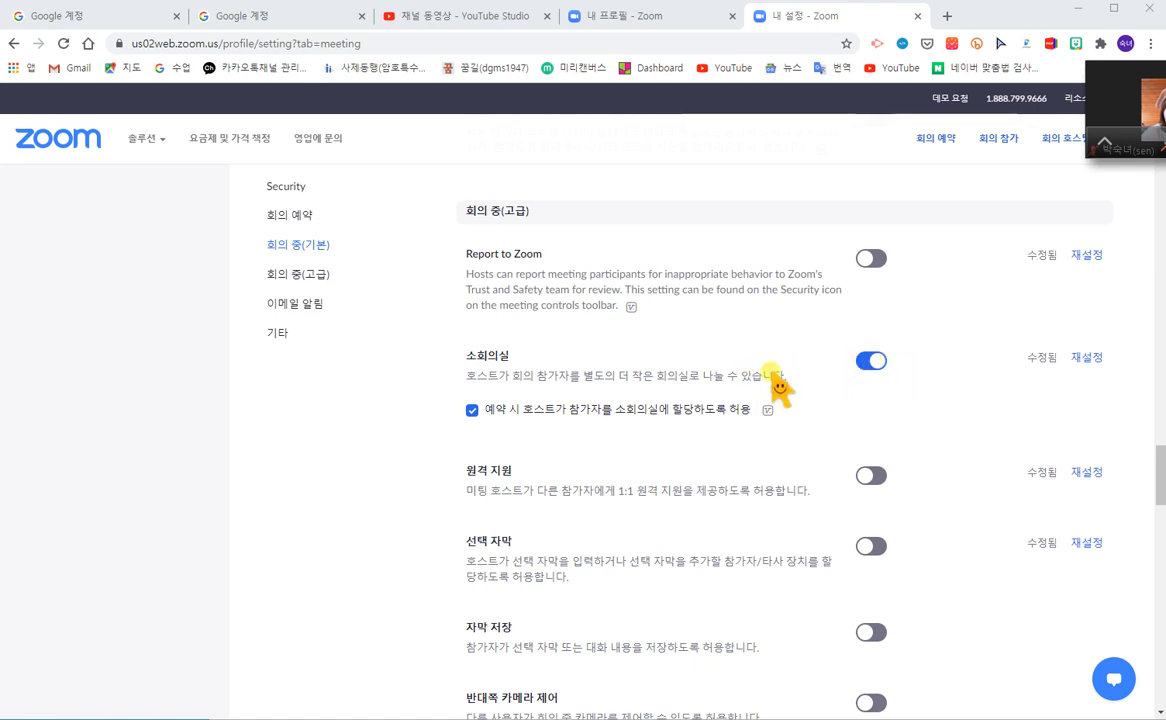
# Review the advanced settings from breakout room pre-assignment (소회의실) to virtual background (가상 배경 이미지), including the requirements for video backgrounds.
pyautogui.click(471, 410)
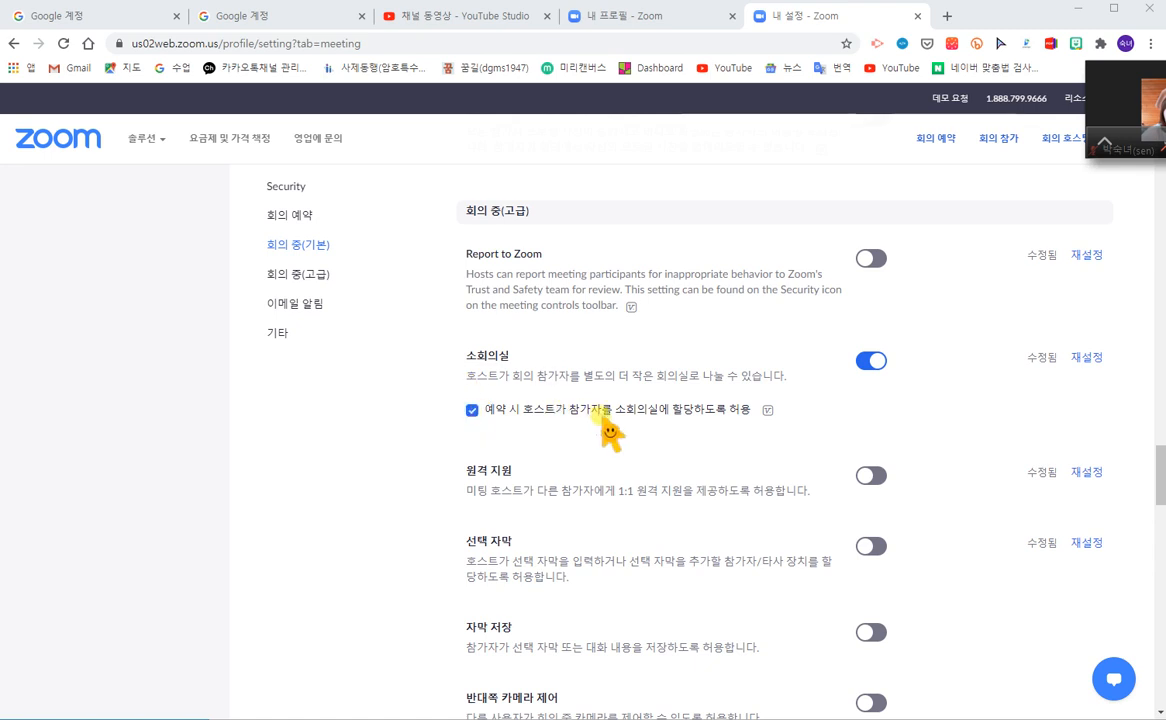
pyautogui.scroll(-3, 606, 425)
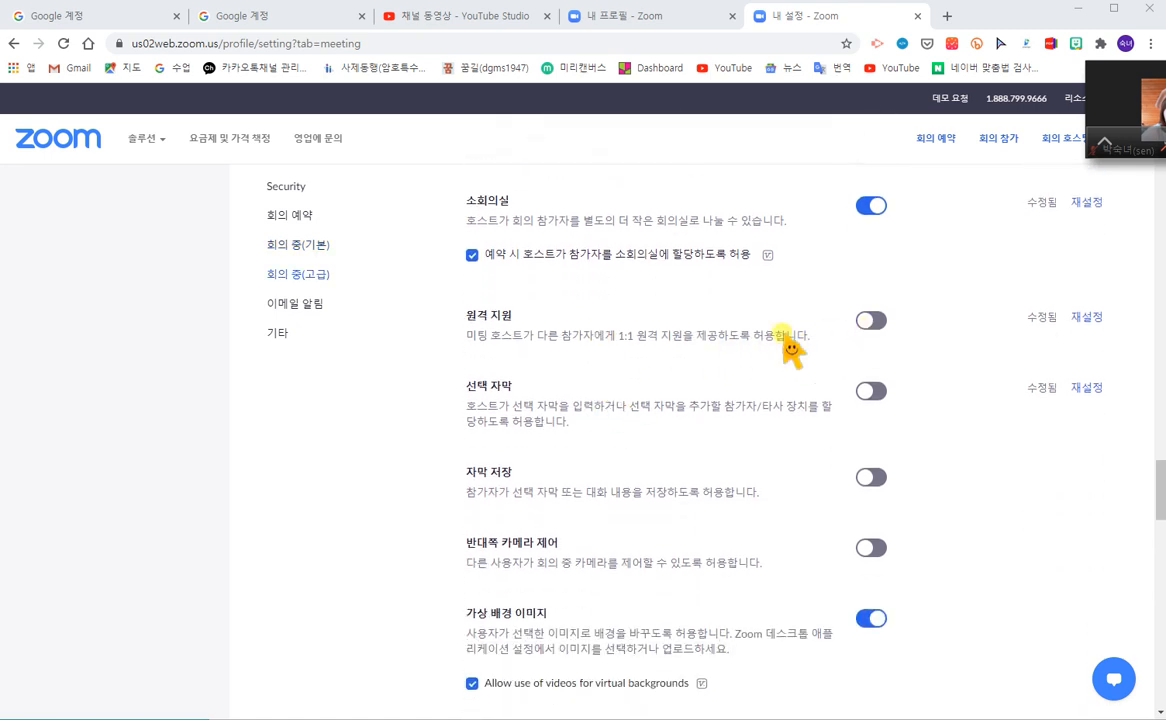
pyautogui.scroll(-3, 560, 530)
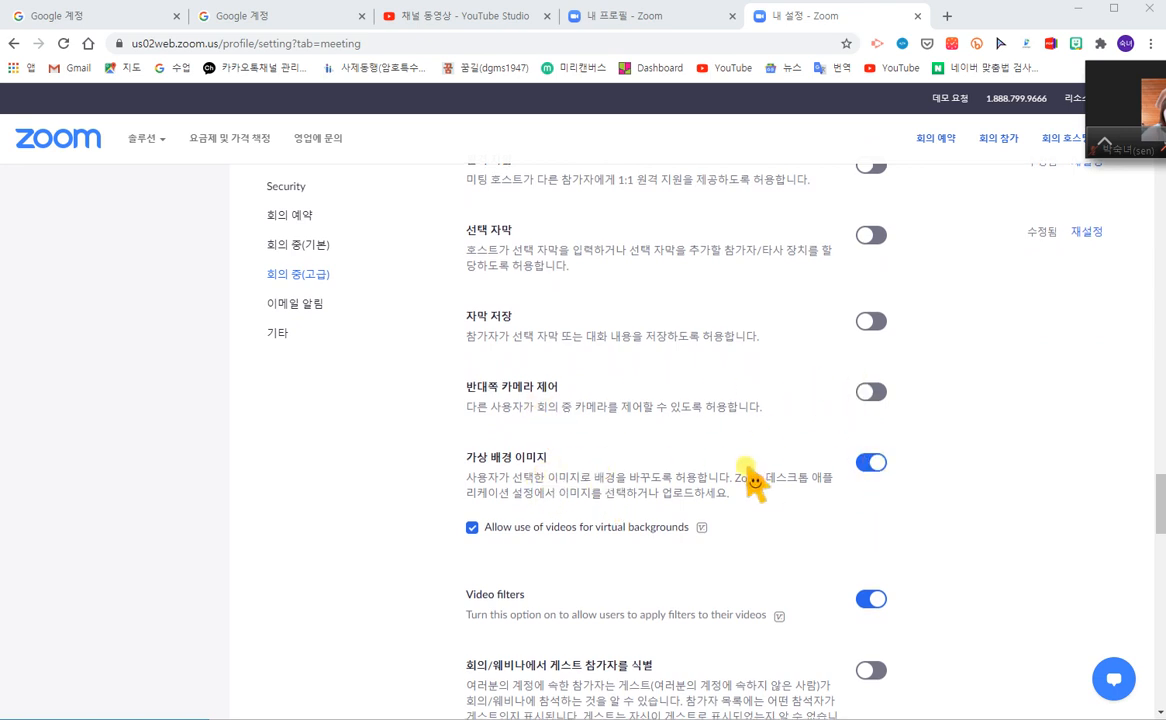
pyautogui.scroll(-1, 755, 485)
pyautogui.scroll(10, 694, 460)
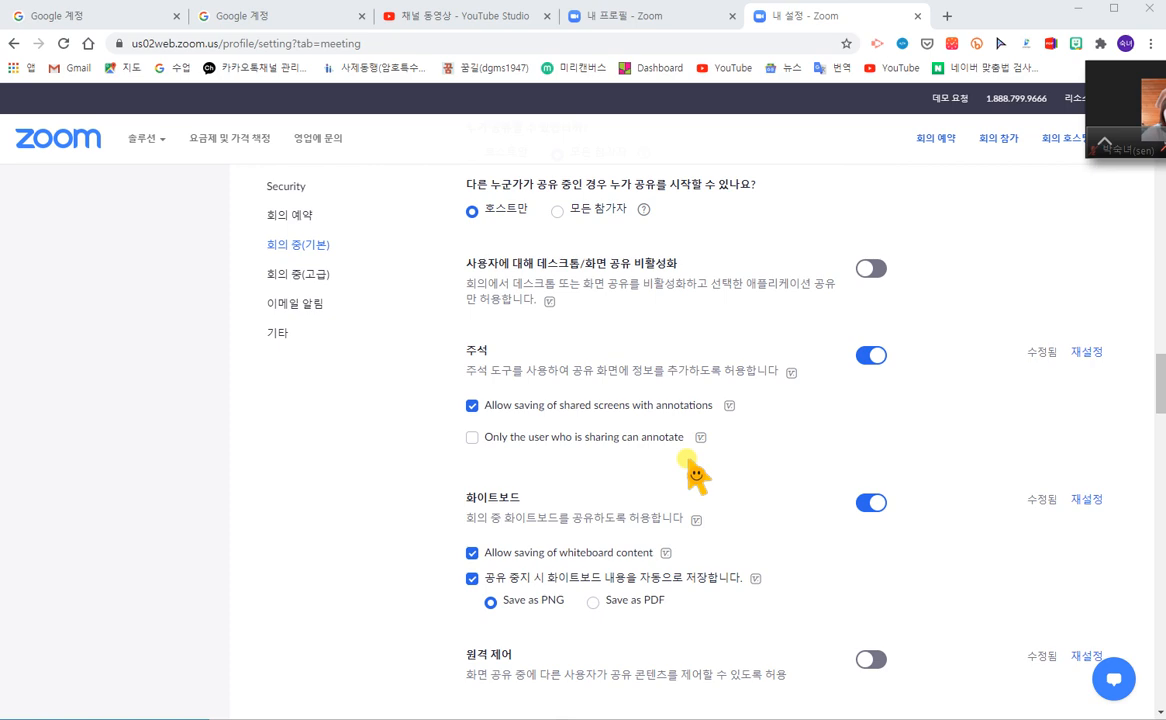
pyautogui.scroll(-7, 697, 460)
pyautogui.scroll(-6, 720, 507)
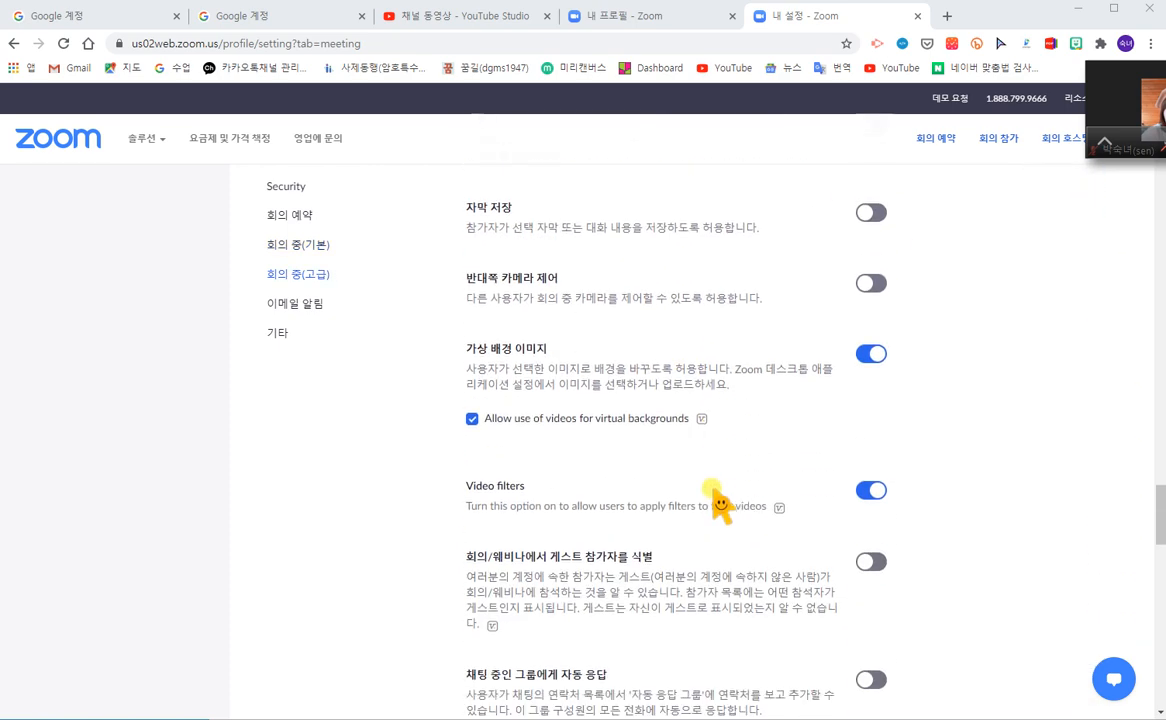
pyautogui.scroll(-3, 720, 505)
pyautogui.scroll(4, 720, 505)
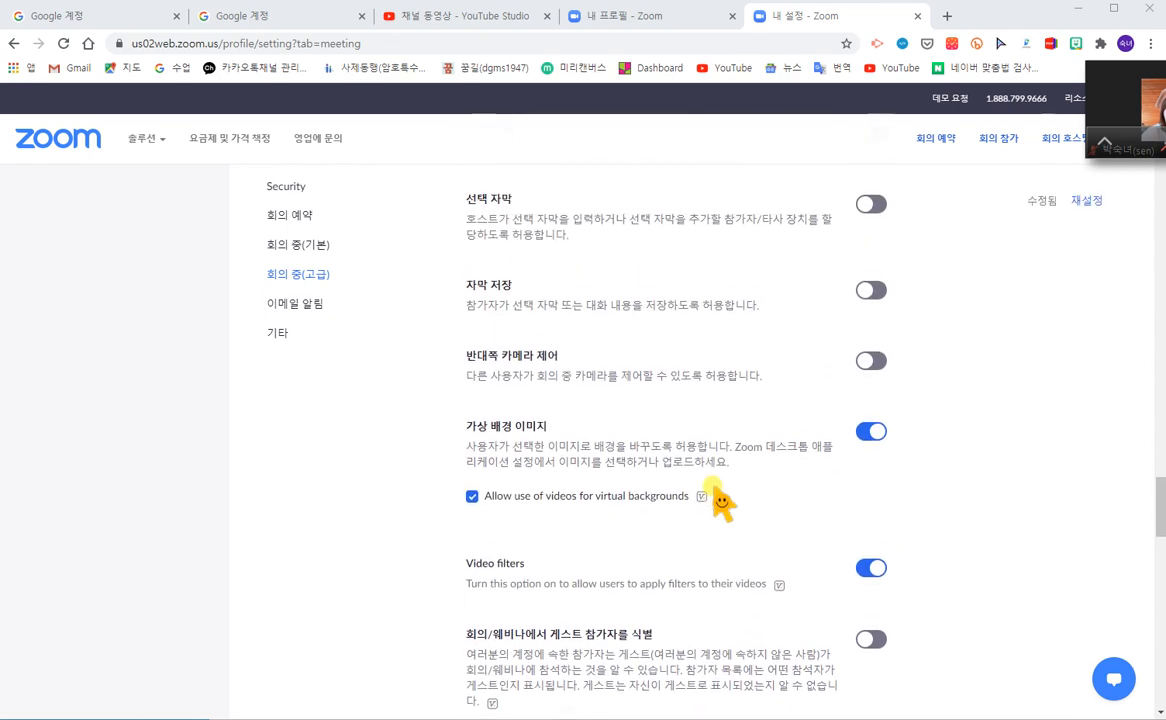
pyautogui.moveTo(702, 495)
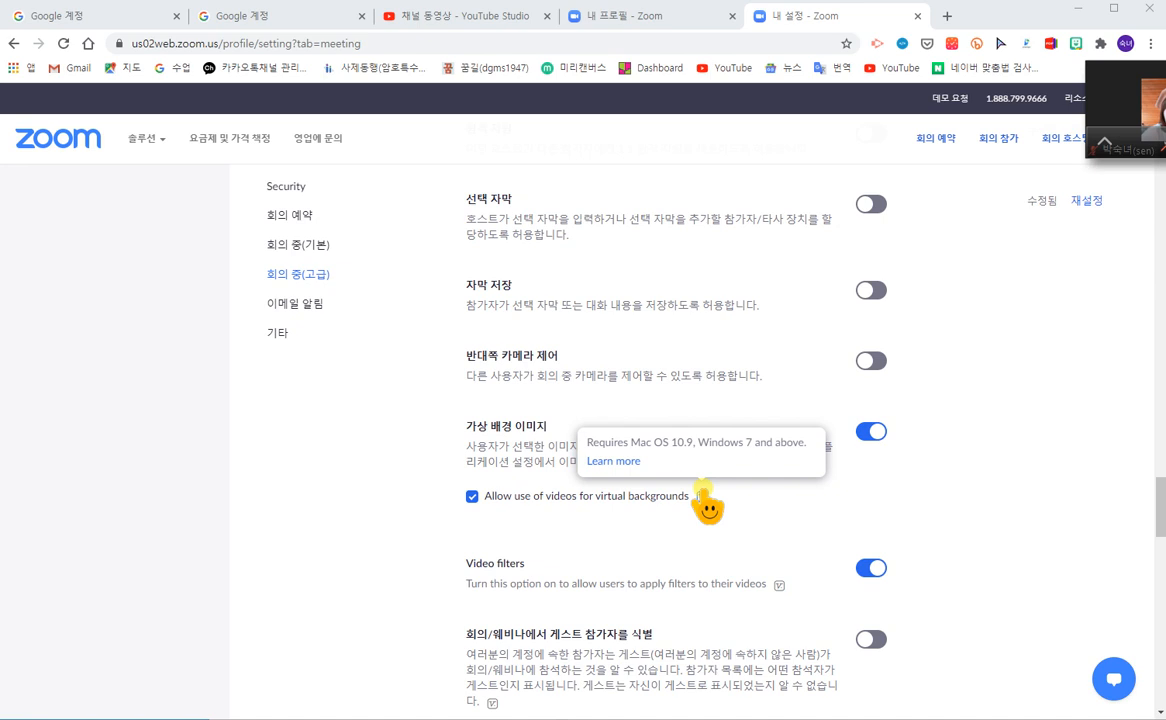
# Look back over the annotation and whiteboard settings and examine the virtual background and "Video filters" settings.
pyautogui.scroll(10, 932, 430)
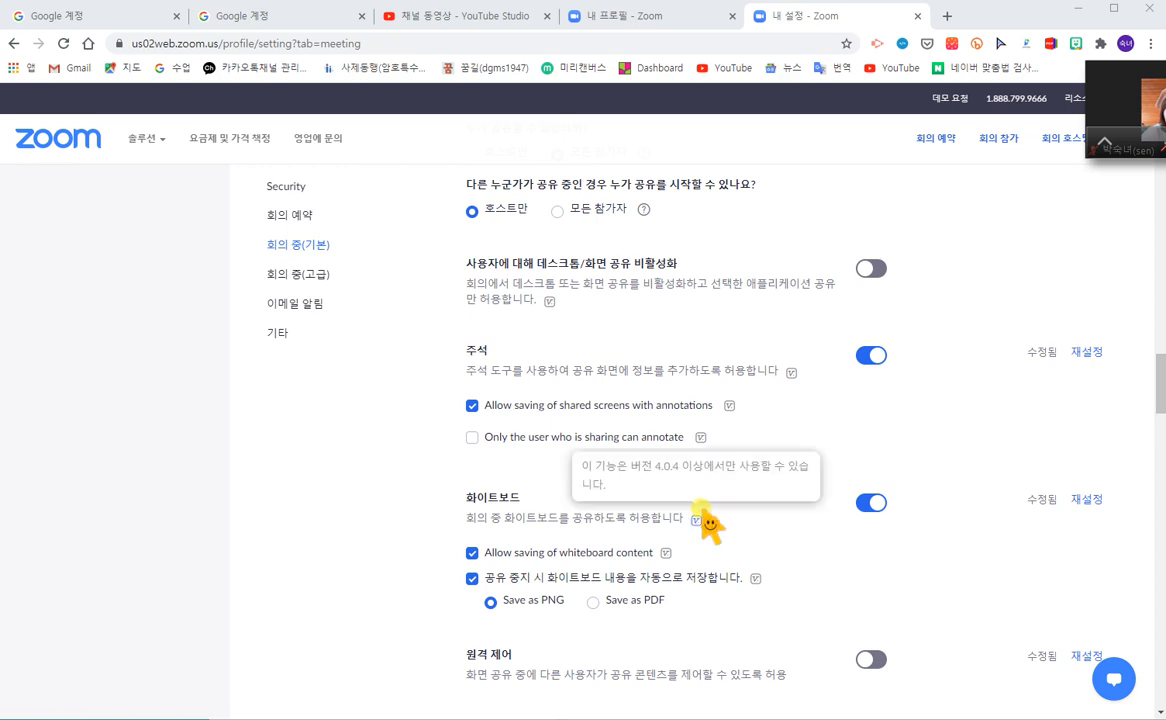
pyautogui.scroll(3, 705, 518)
pyautogui.scroll(-15, 704, 505)
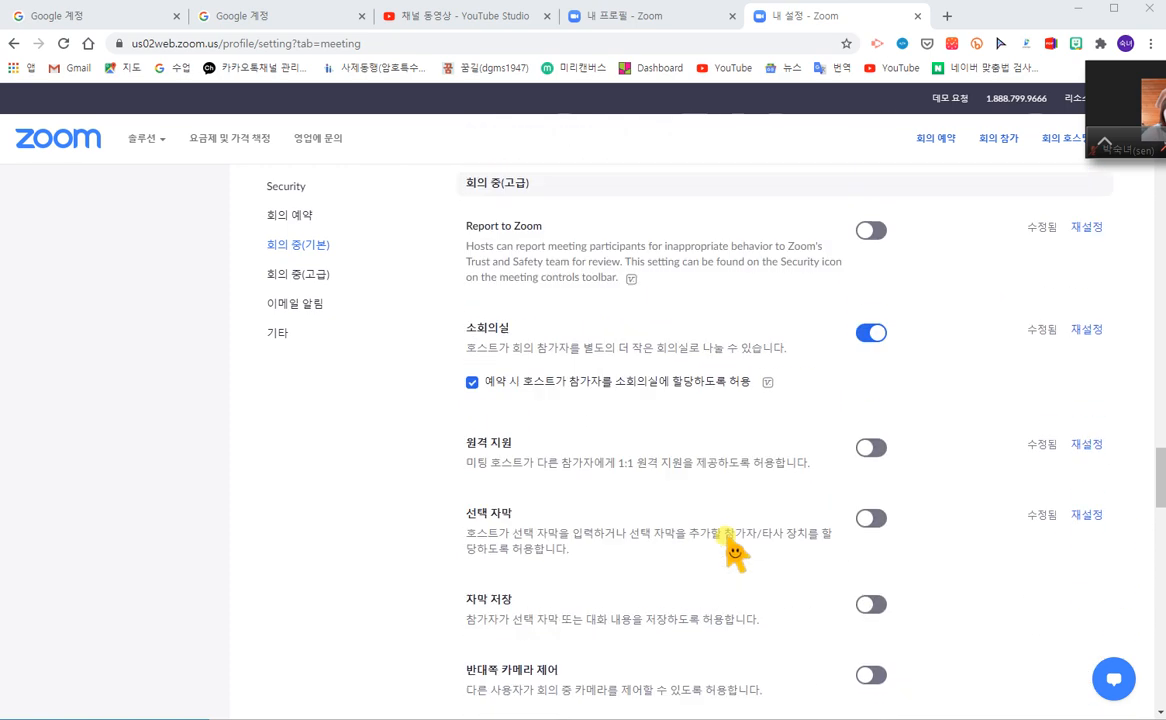
pyautogui.scroll(-7, 733, 553)
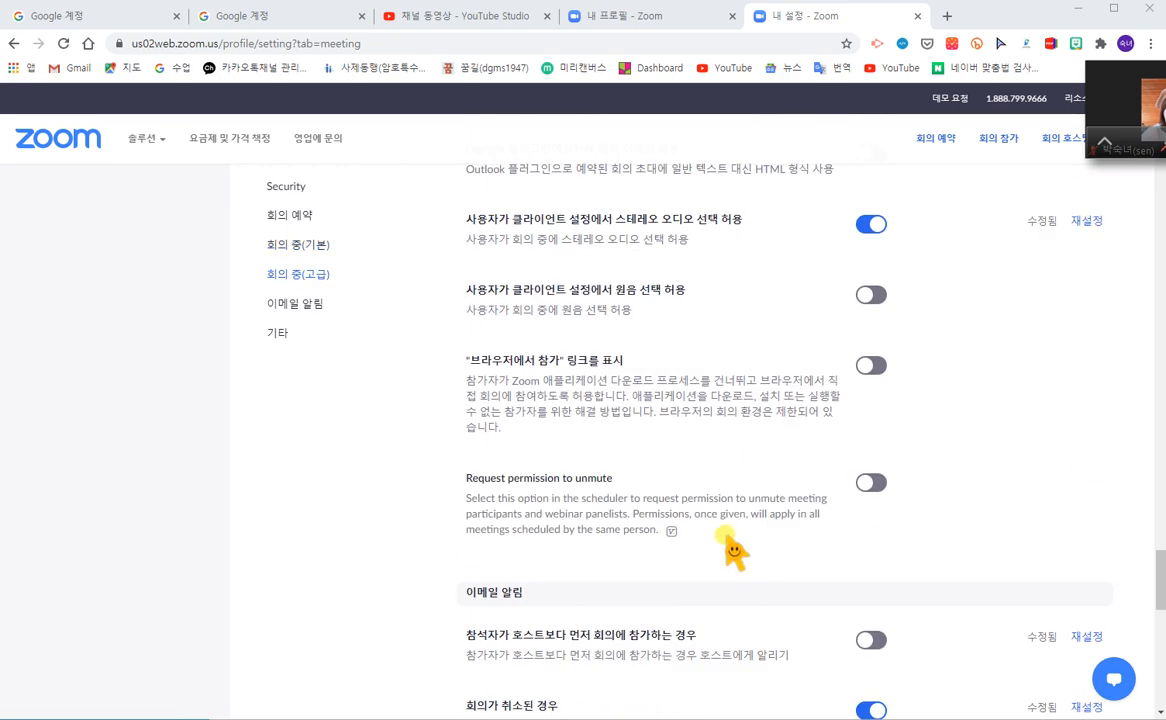
pyautogui.scroll(6, 732, 540)
pyautogui.scroll(5, 727, 525)
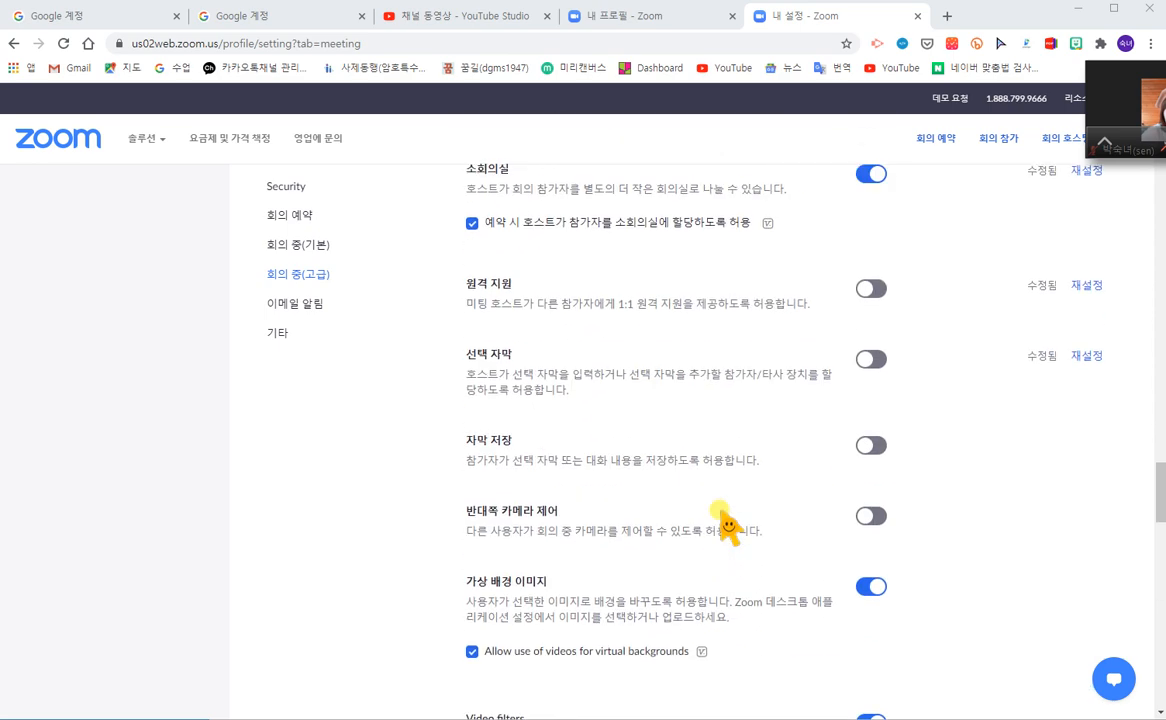
pyautogui.scroll(-3, 727, 525)
pyautogui.scroll(-1, 727, 525)
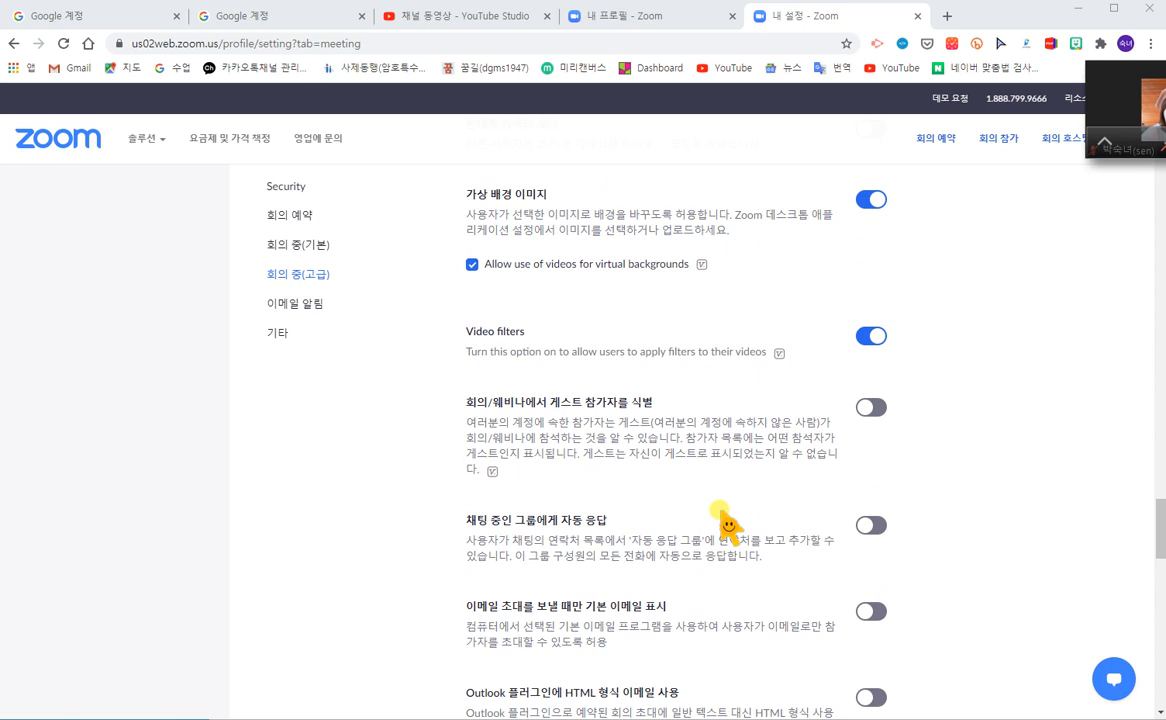
pyautogui.scroll(2, 729, 513)
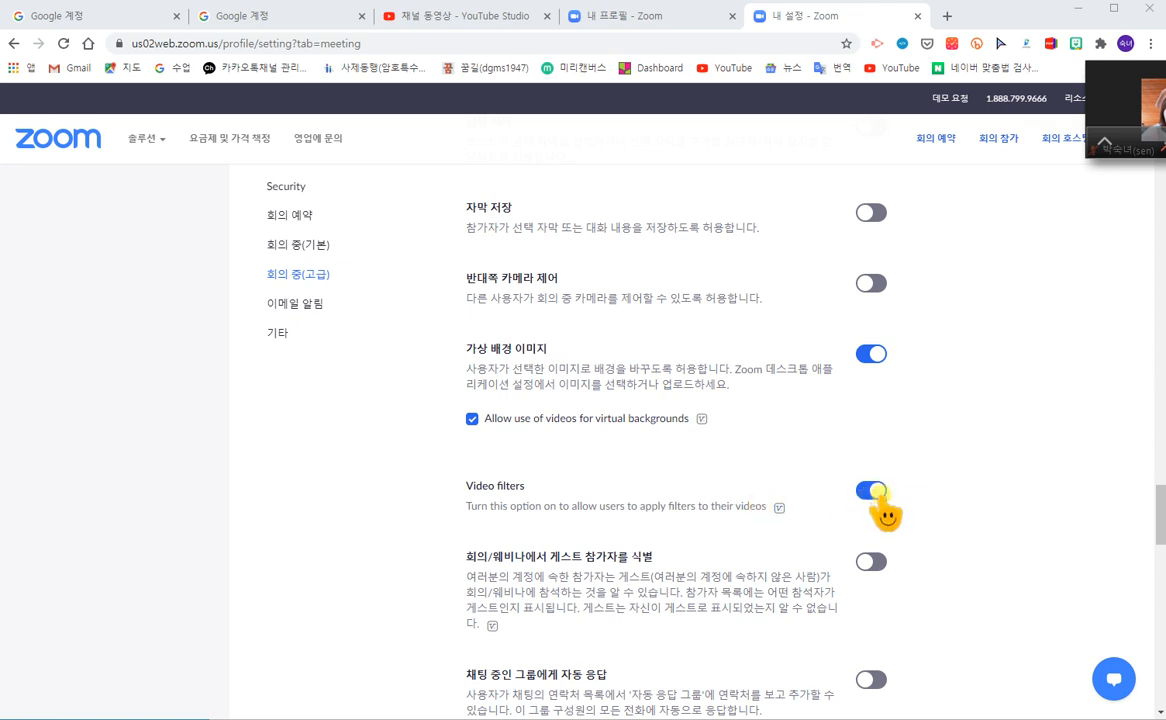
# Review the remaining advanced meeting settings, from identifying guest participants through stereo audio to "Request permission to unmute".
pyautogui.scroll(-2, 750, 520)
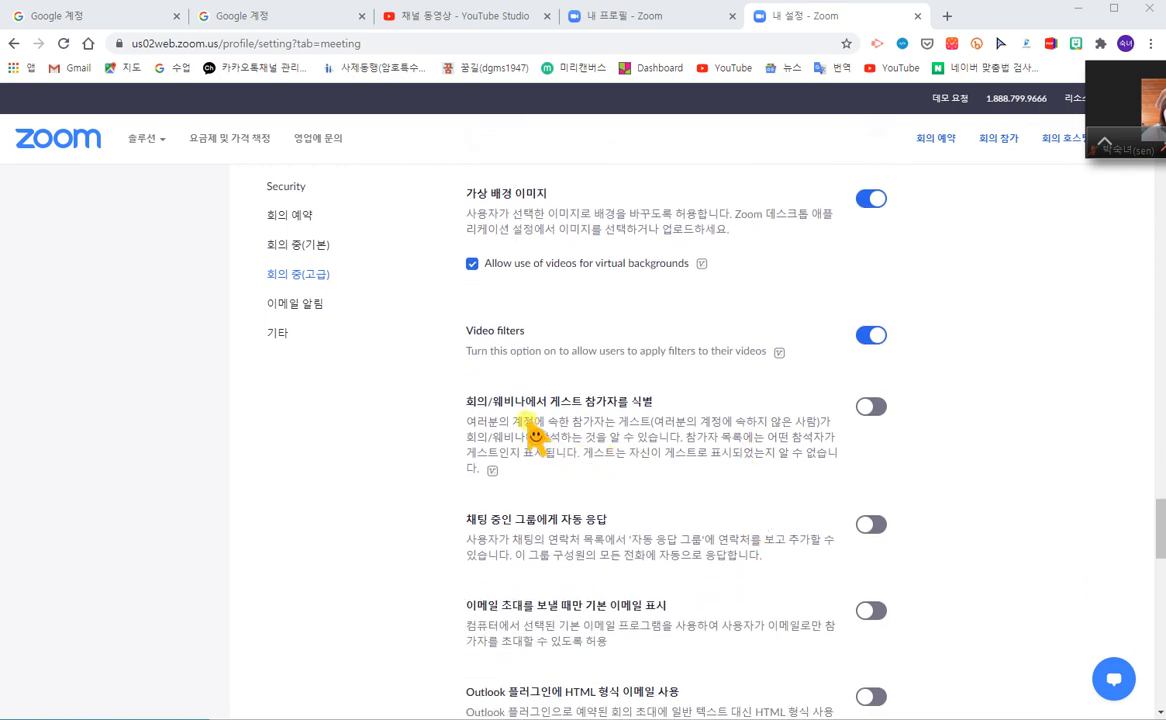
pyautogui.scroll(-2, 816, 482)
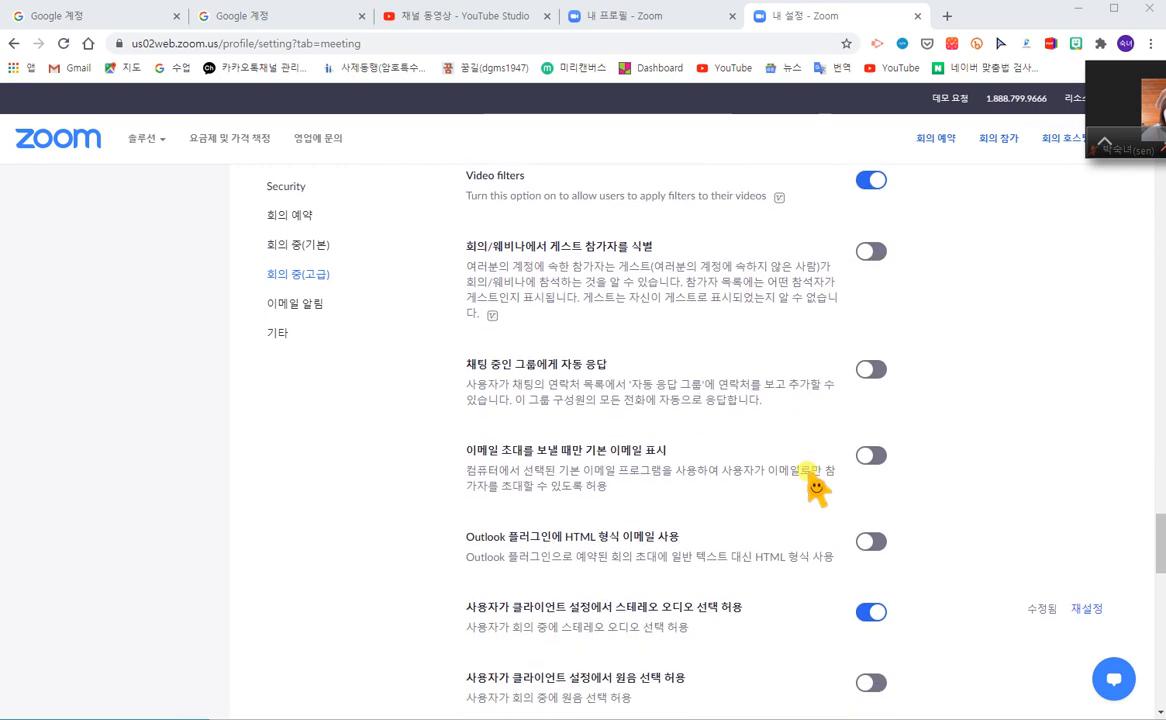
pyautogui.scroll(-1, 815, 478)
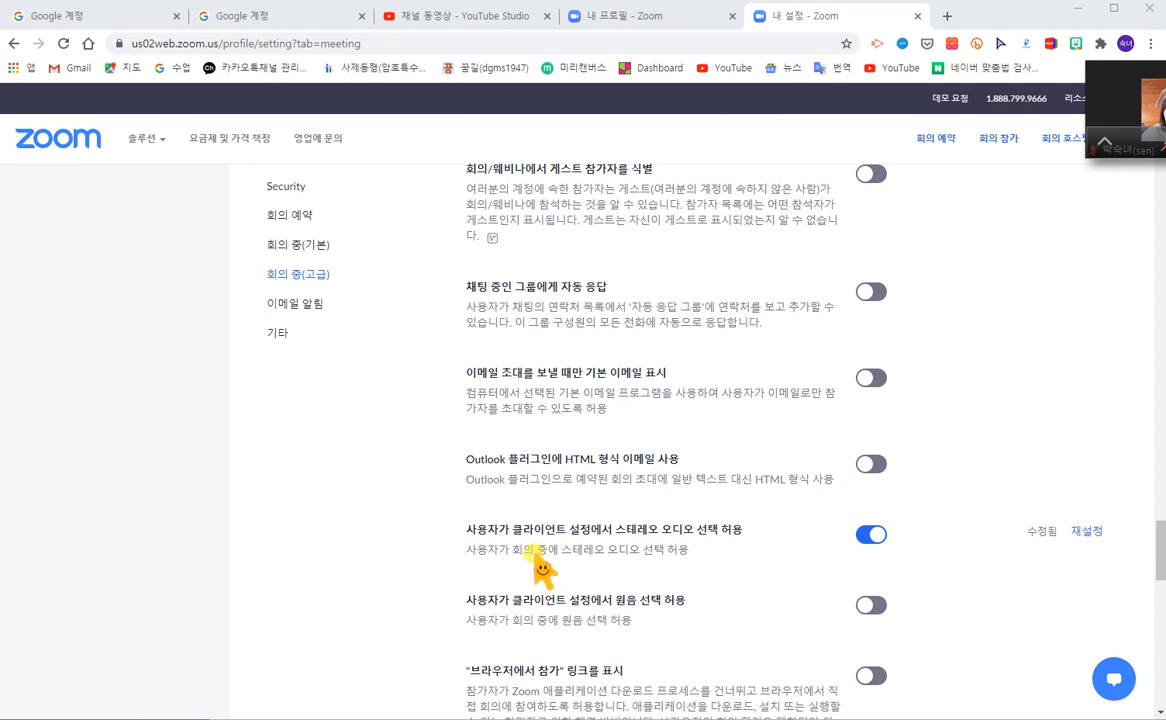
pyautogui.scroll(-1, 540, 560)
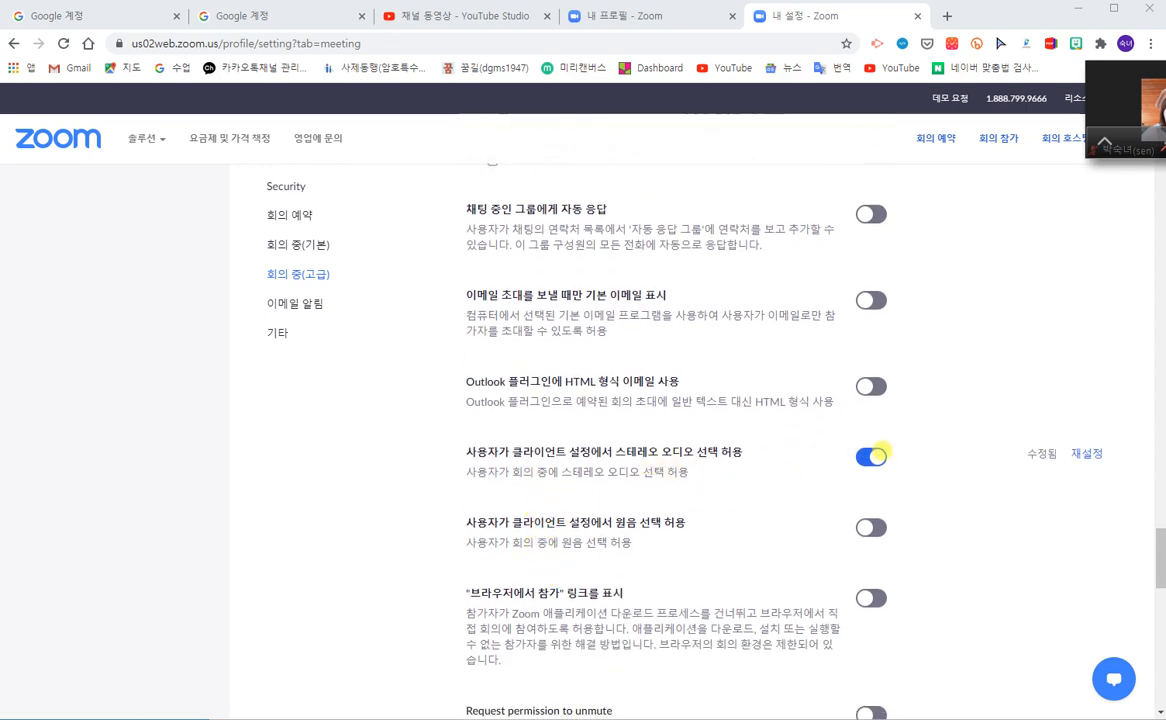
pyautogui.scroll(-4, 877, 460)
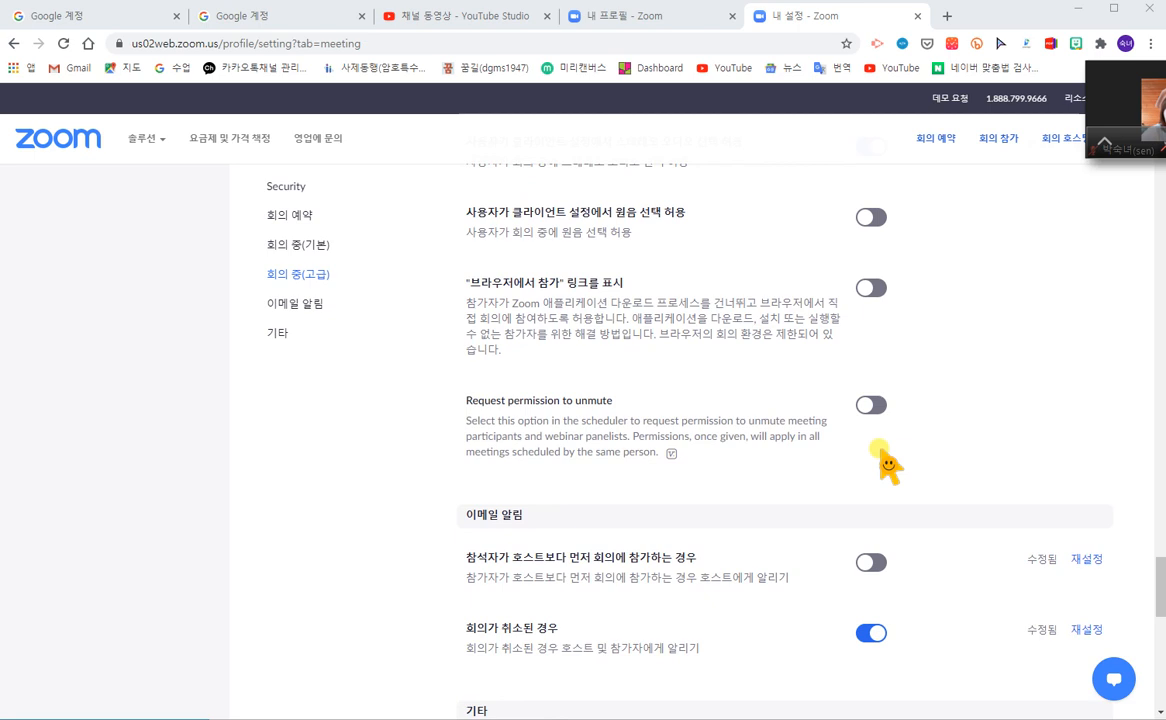
# Examine the email notification (이메일 알림) and other (기타) settings, and return to the "Video filters" setting.
pyautogui.scroll(-1, 884, 462)
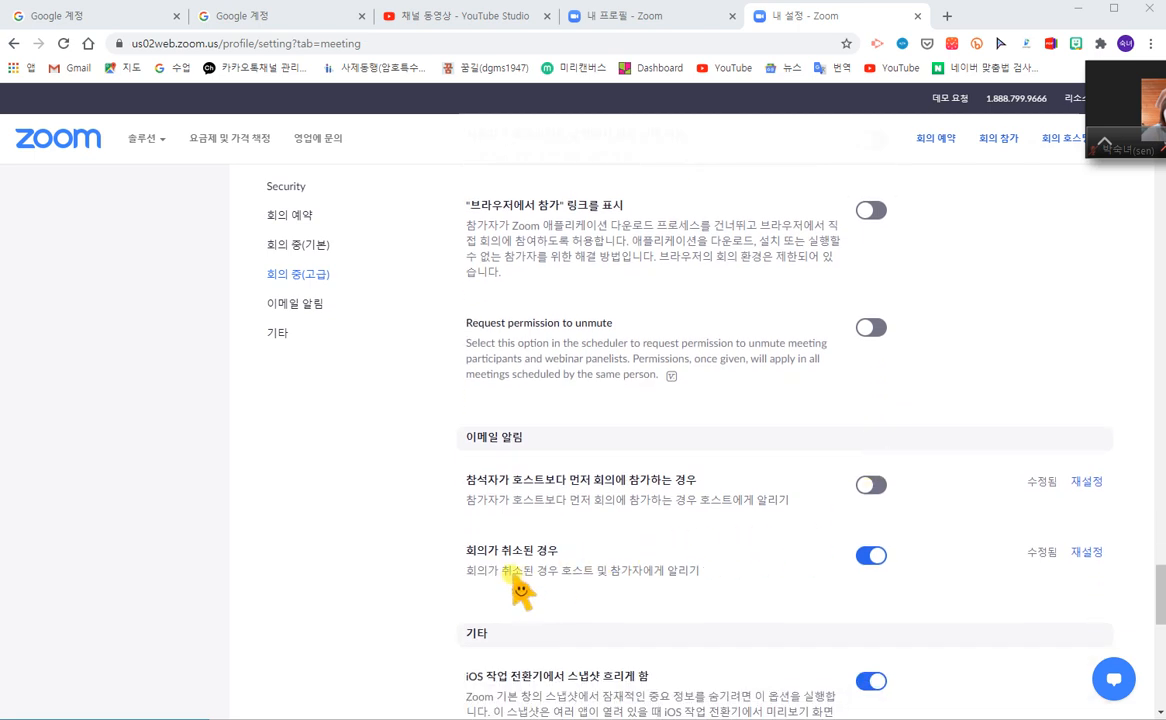
pyautogui.scroll(-2, 886, 575)
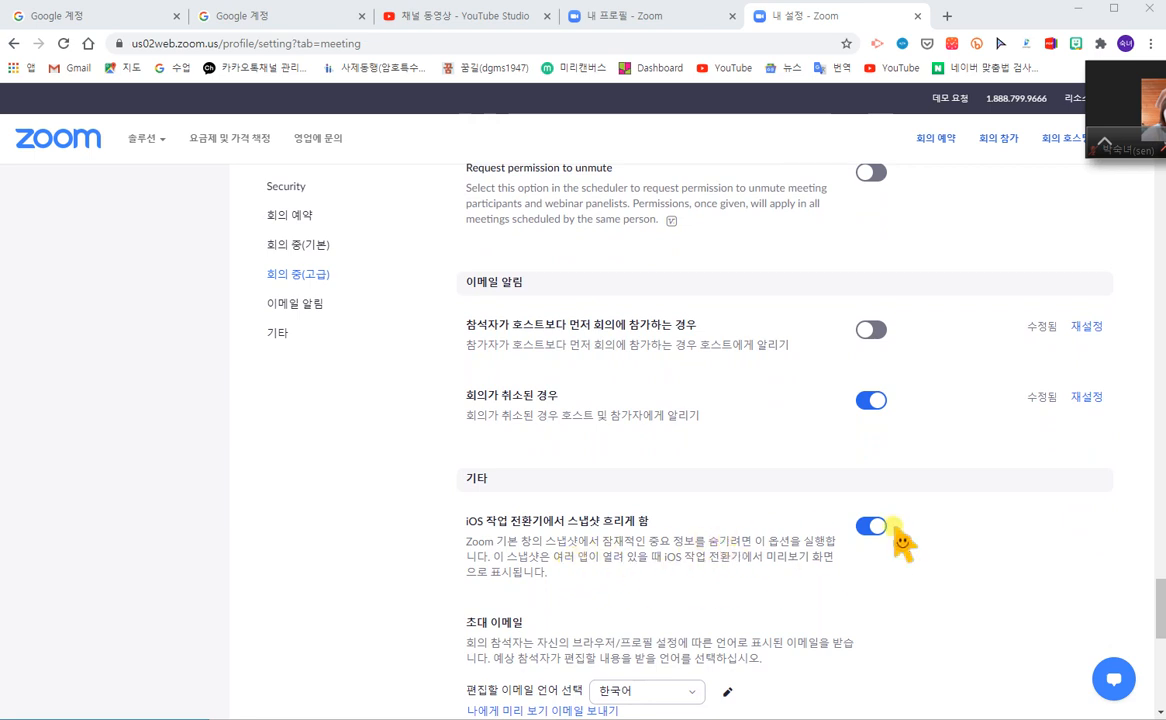
pyautogui.scroll(-3, 893, 545)
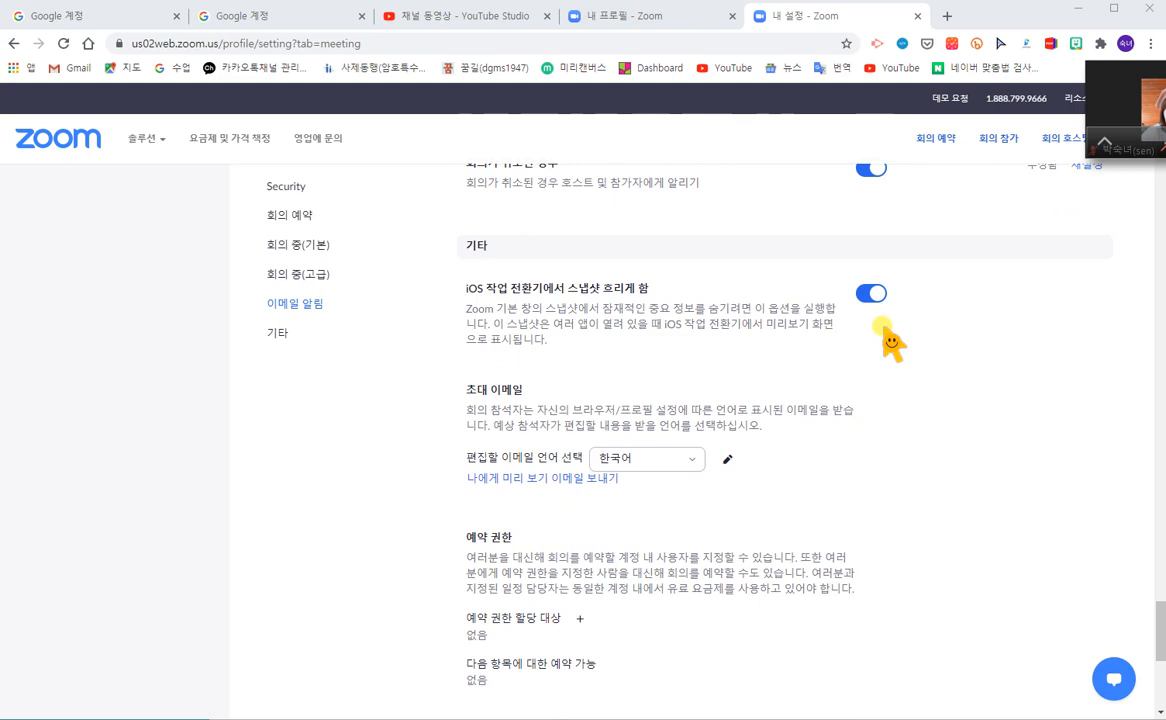
pyautogui.scroll(-3, 929, 416)
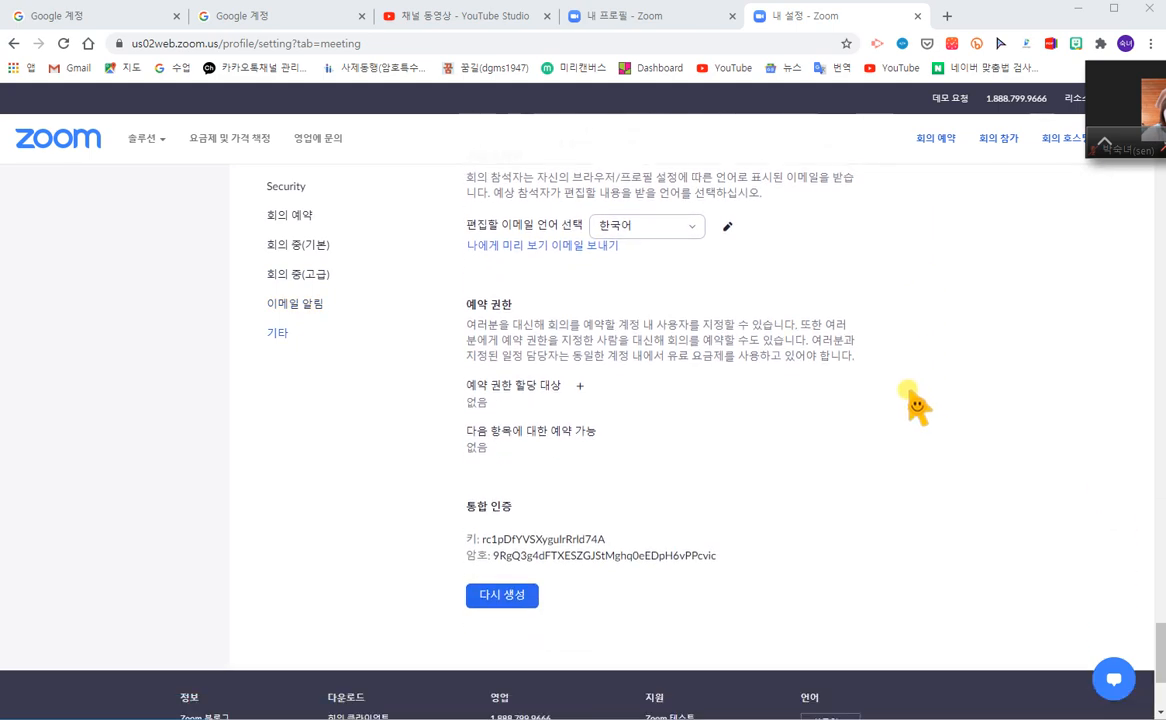
pyautogui.scroll(15, 878, 425)
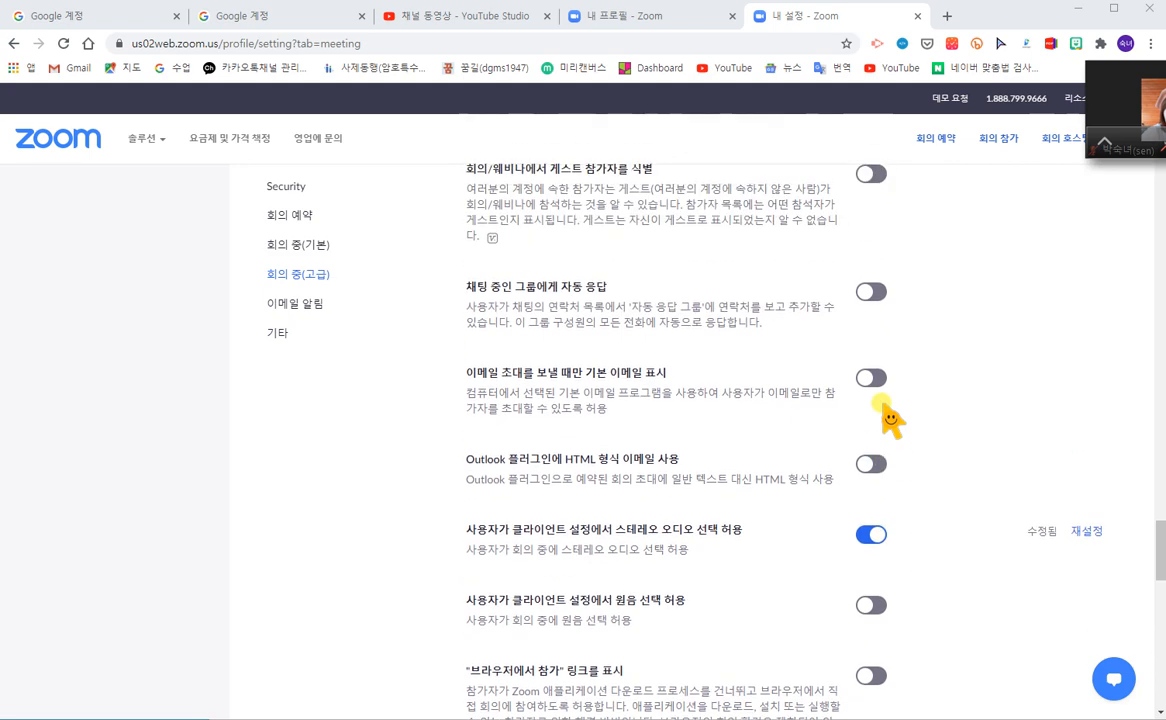
pyautogui.scroll(4, 889, 420)
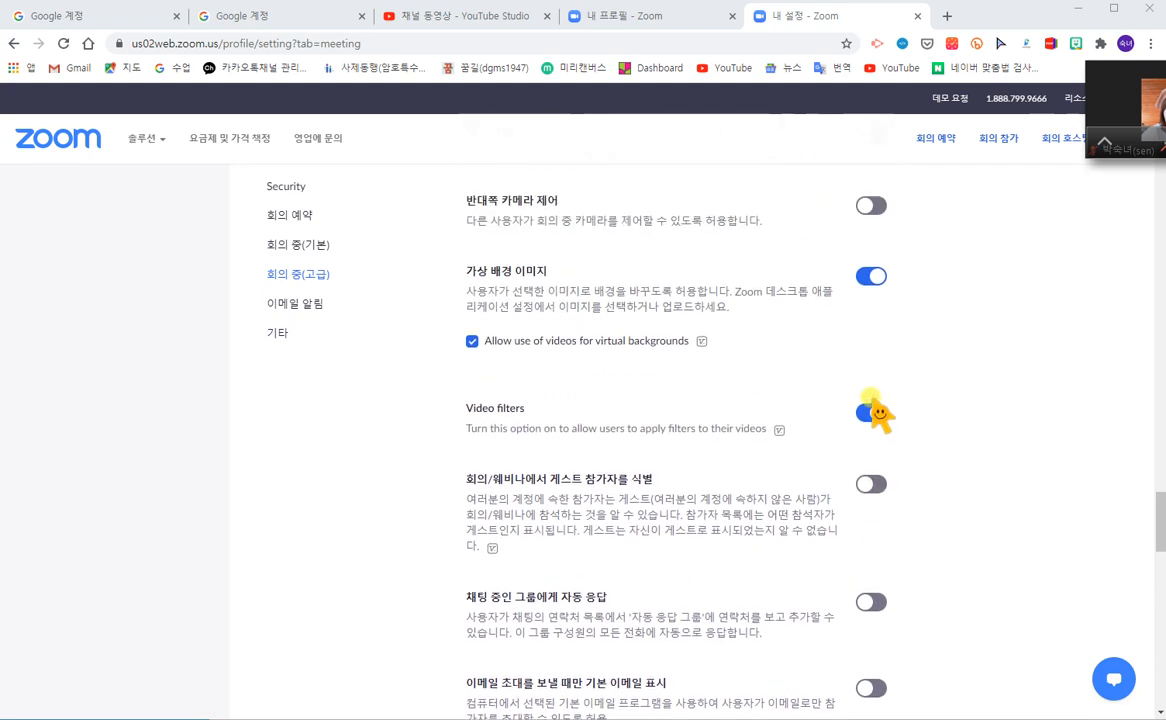